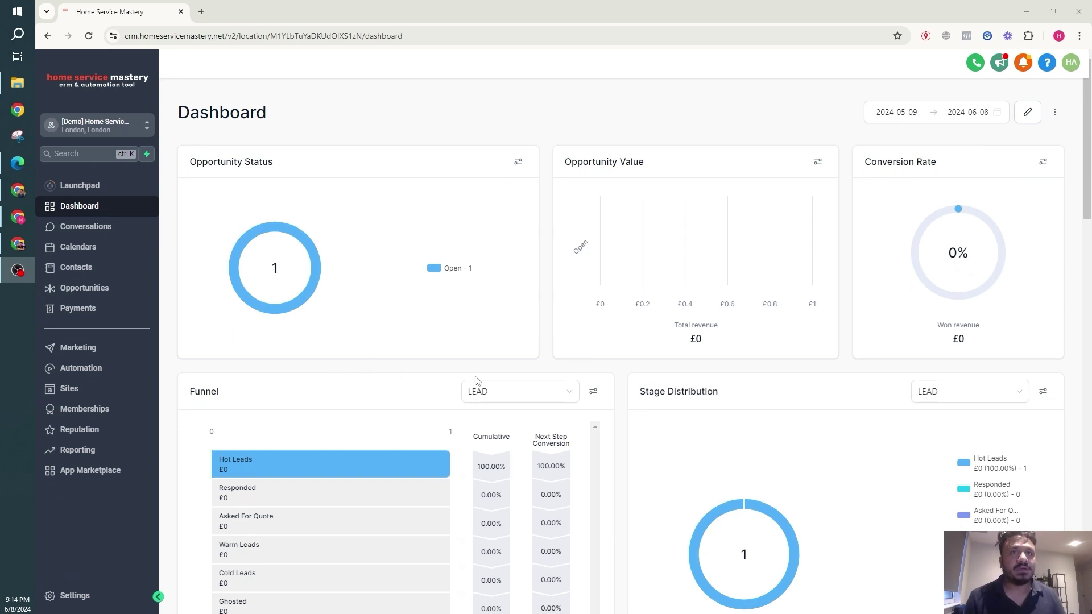
# Switch to the Convent Garden sub-account and go to Memberships > Courses > Products.
pyautogui.click(119, 125)
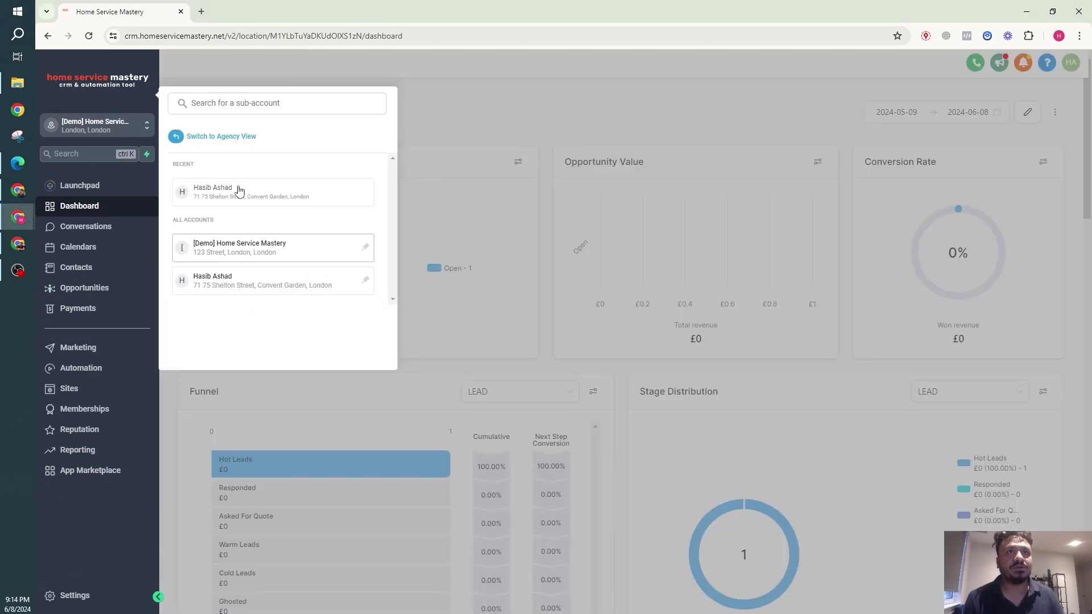
pyautogui.click(239, 192)
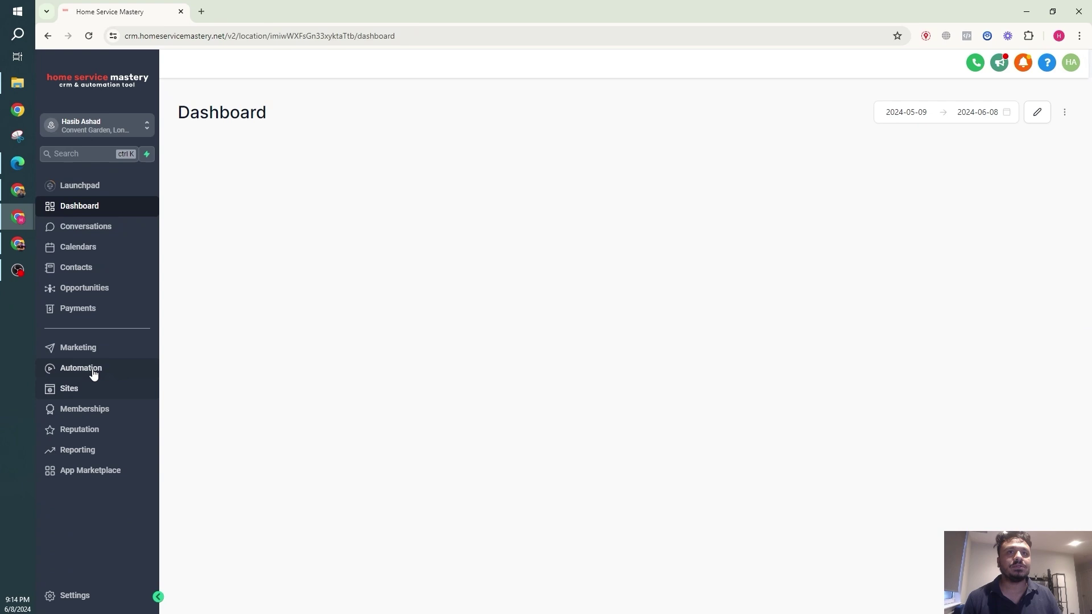
pyautogui.click(85, 408)
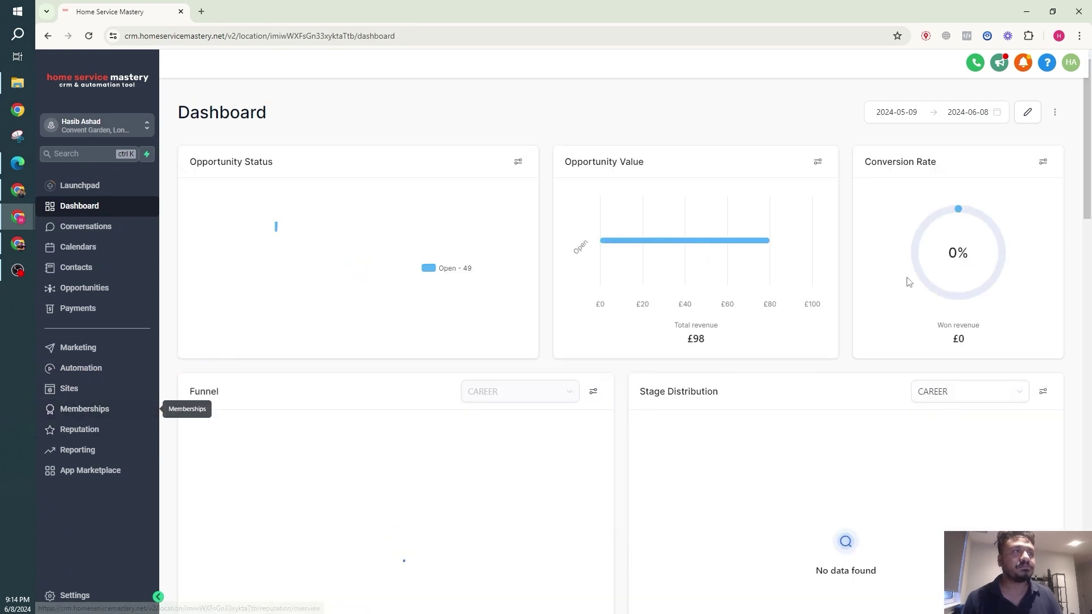
pyautogui.click(262, 85)
pyautogui.click(255, 130)
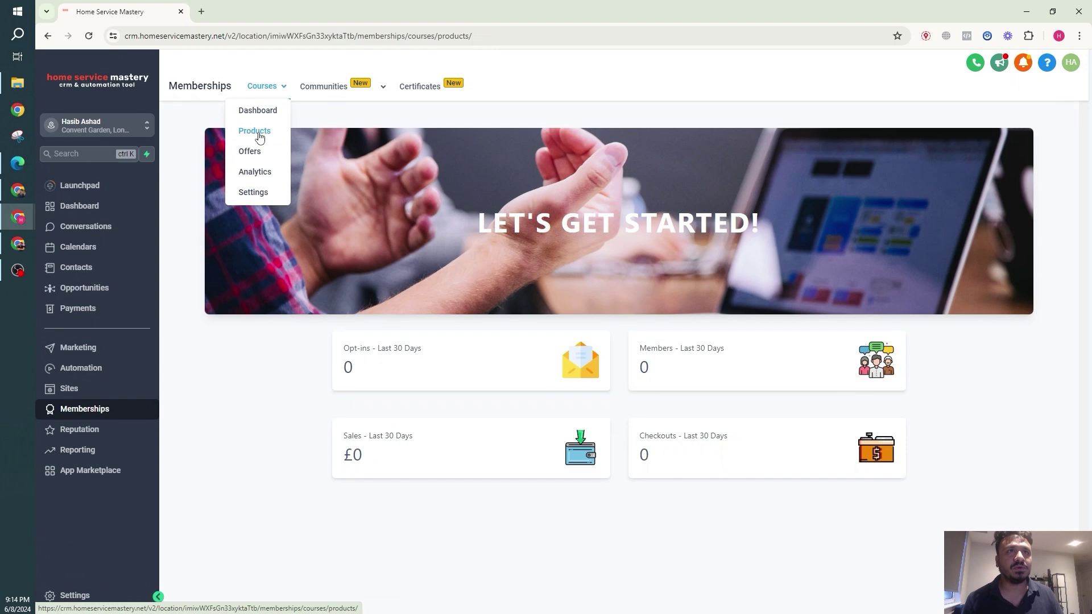
pyautogui.click(255, 131)
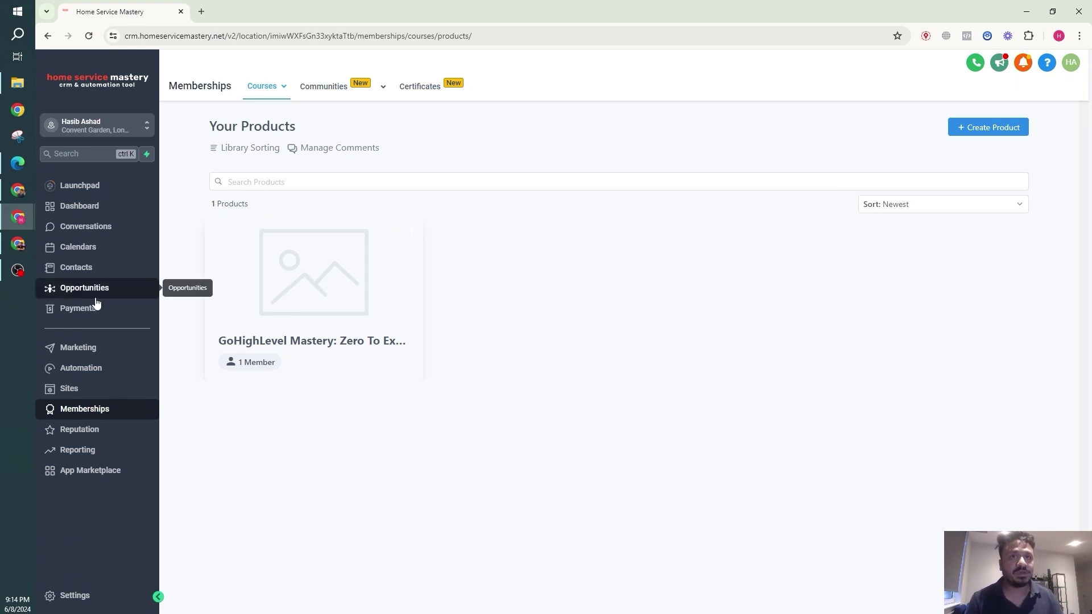
# Browse the Payments invoices and the GoHighLevel Mastery course, then return to the Products list.
pyautogui.click(77, 307)
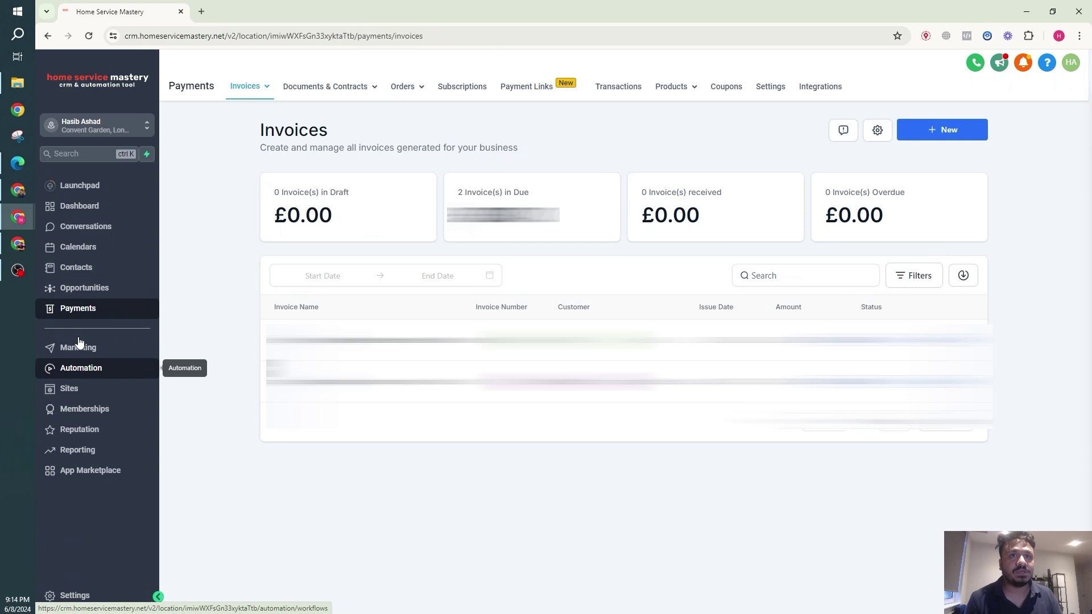
pyautogui.click(84, 409)
pyautogui.moveTo(261, 86)
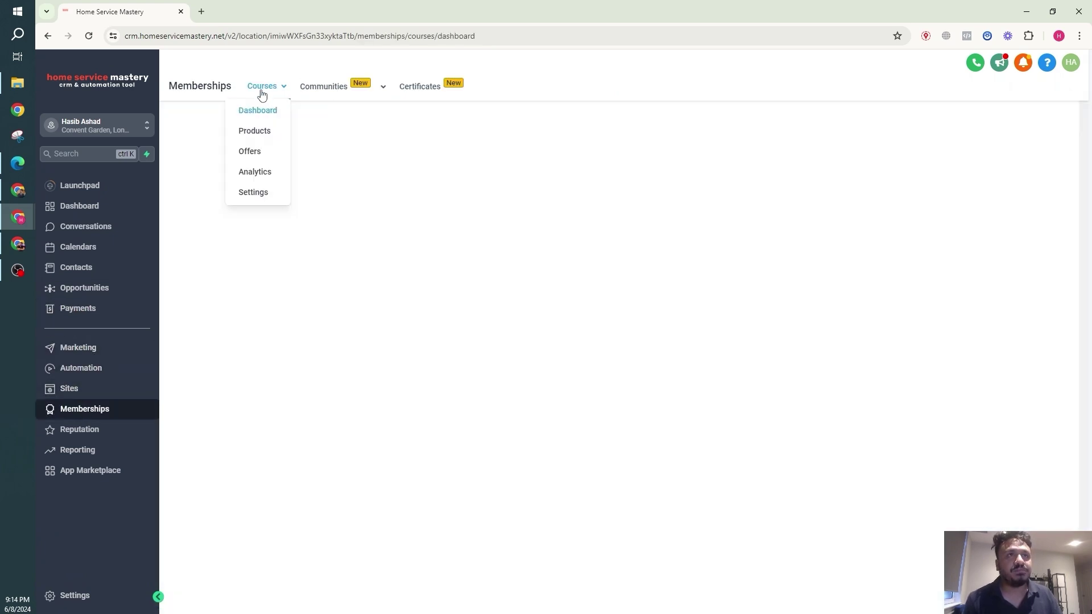
pyautogui.click(254, 131)
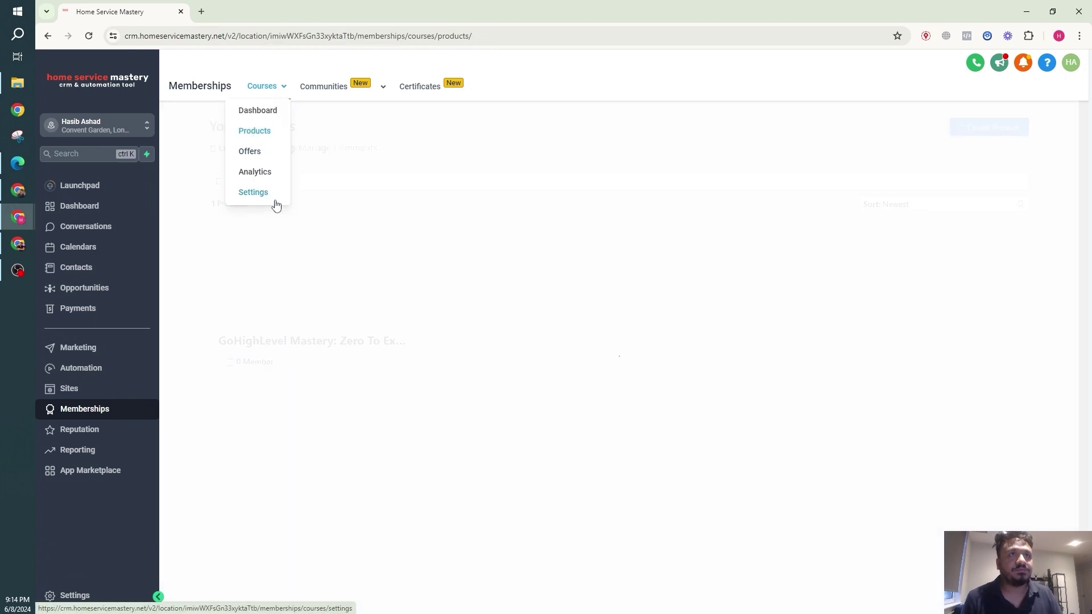
pyautogui.click(338, 286)
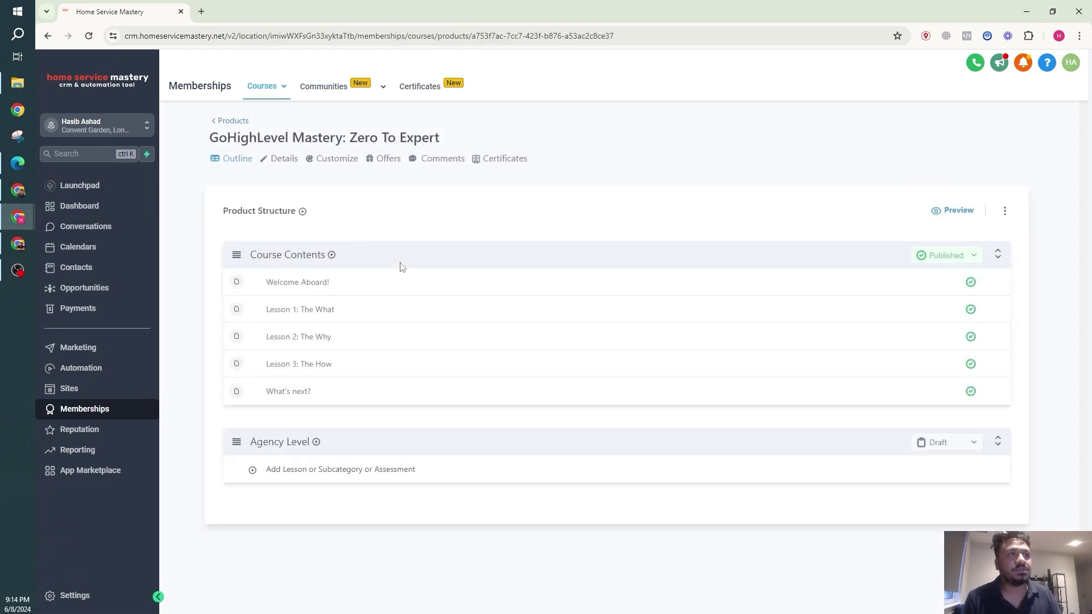
pyautogui.click(226, 121)
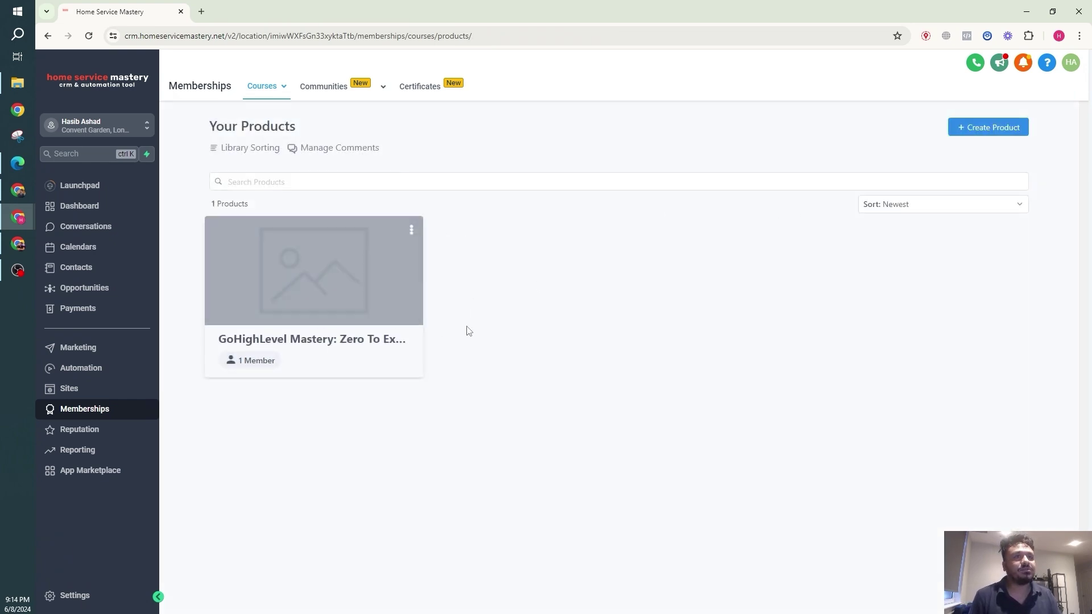
pyautogui.moveTo(313, 269)
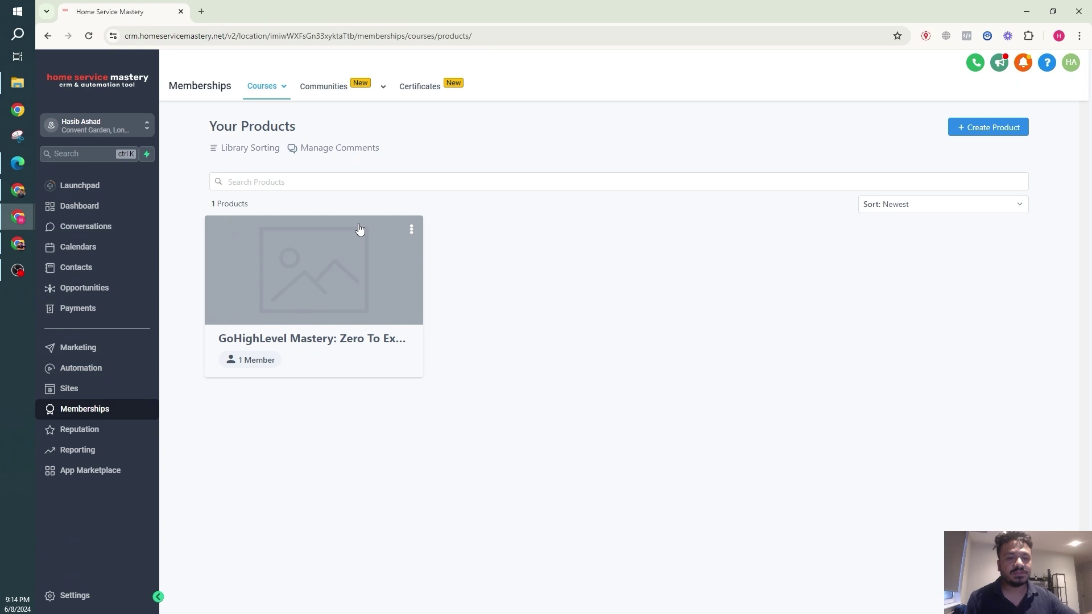
pyautogui.click(265, 86)
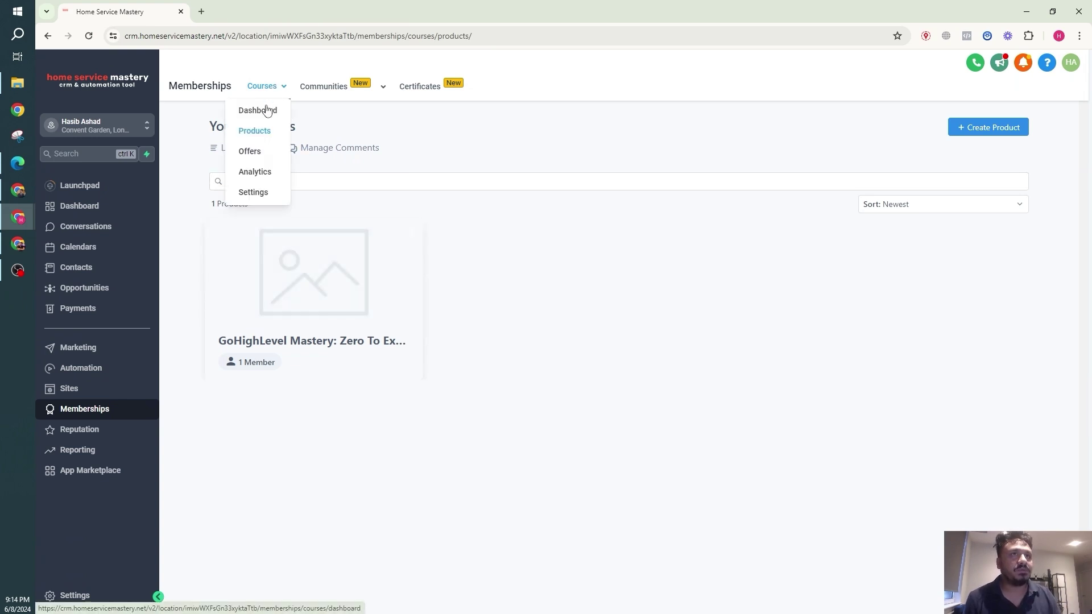
# Start a new offer titled Become A GoHighLevel Expert including the Zero To Expert course.
pyautogui.click(250, 152)
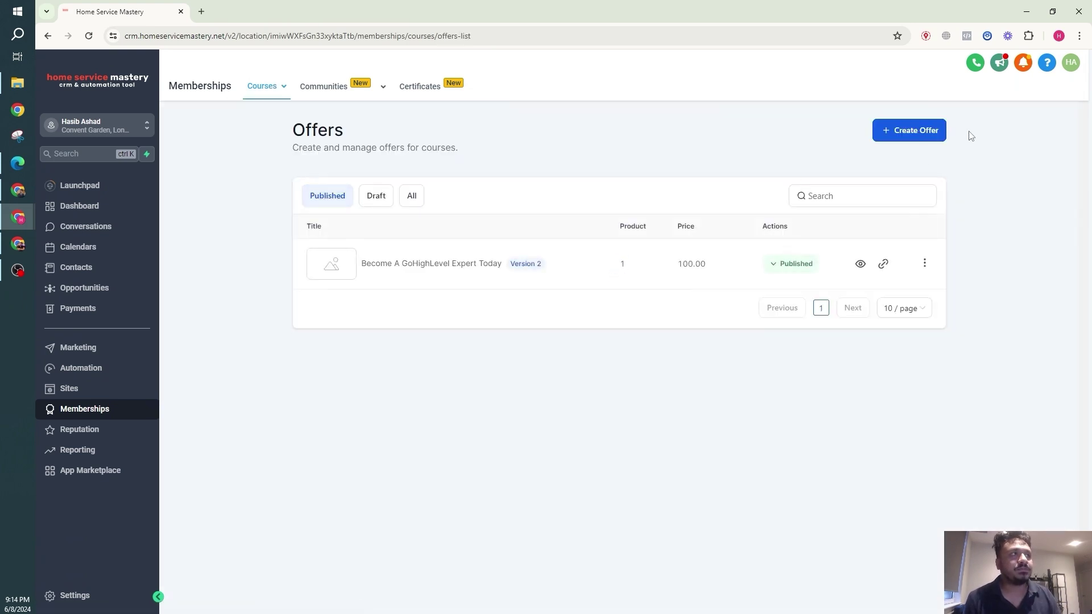
pyautogui.click(908, 130)
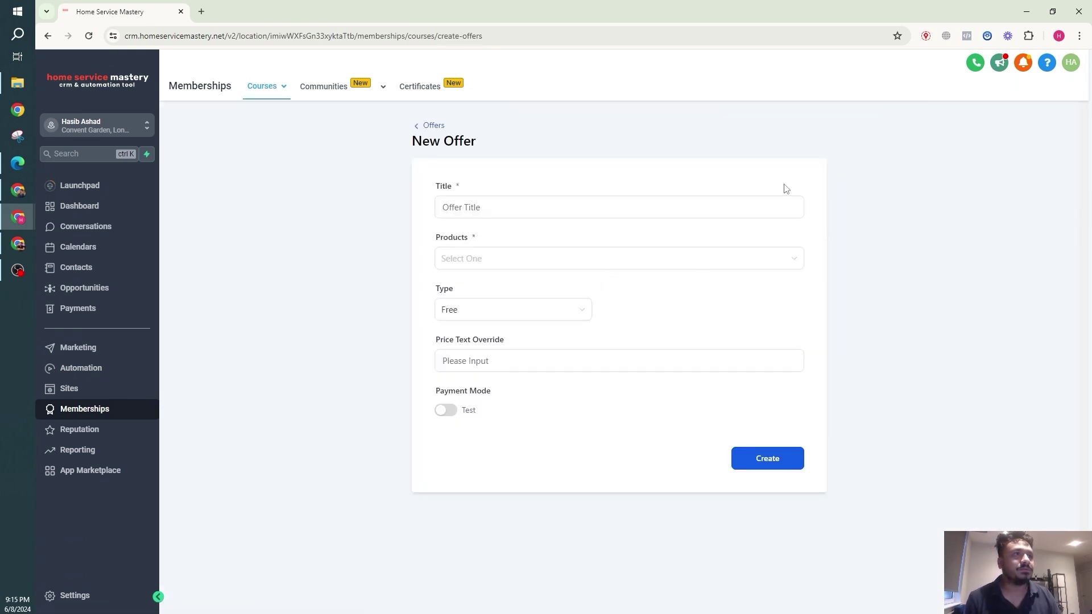
pyautogui.click(511, 207)
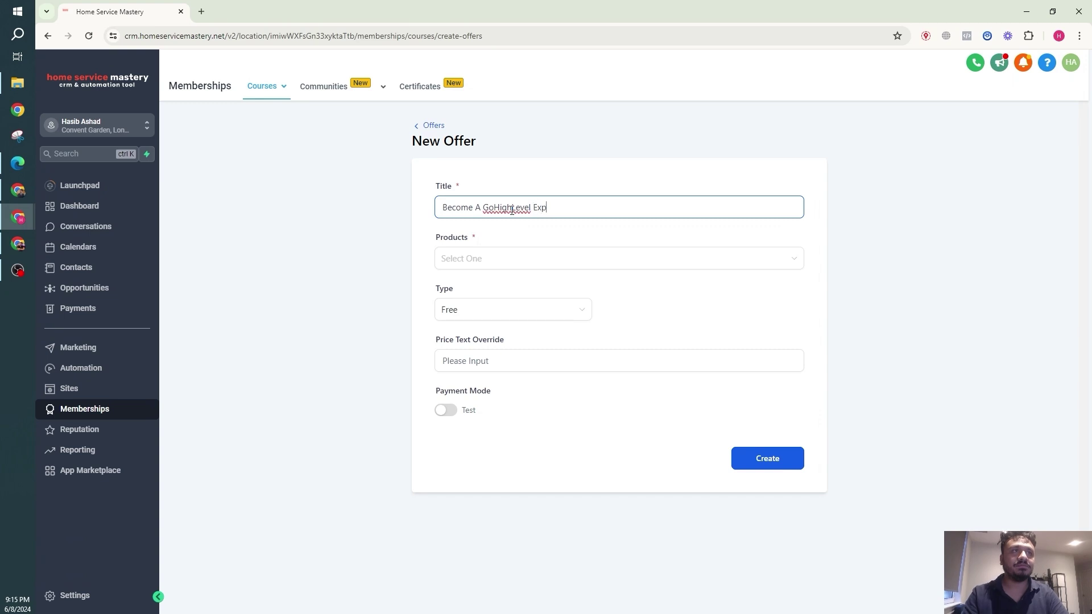
pyautogui.click(504, 258)
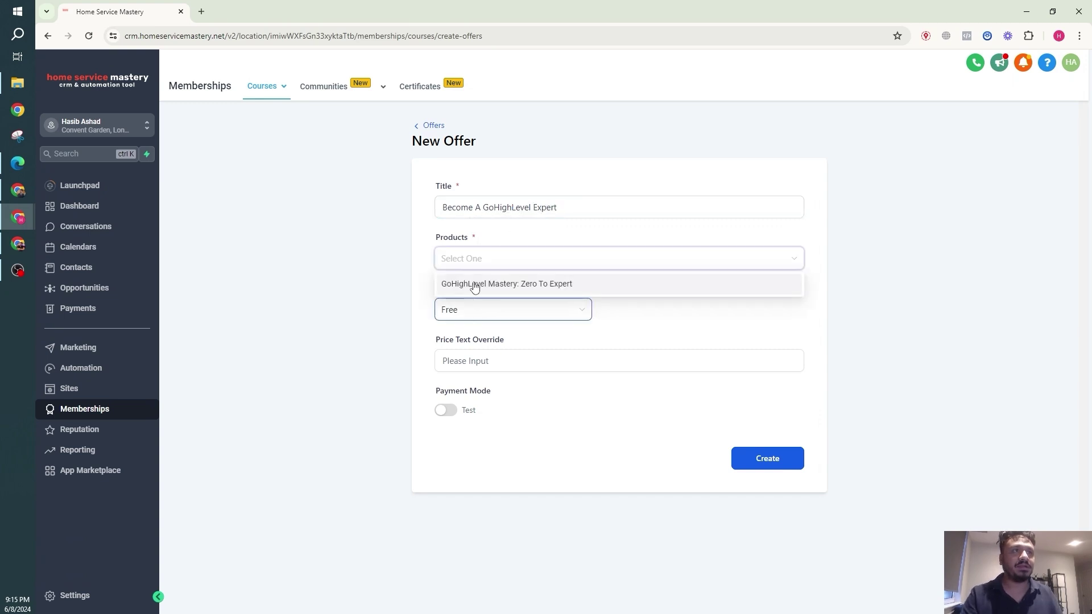
pyautogui.click(478, 284)
pyautogui.click(407, 260)
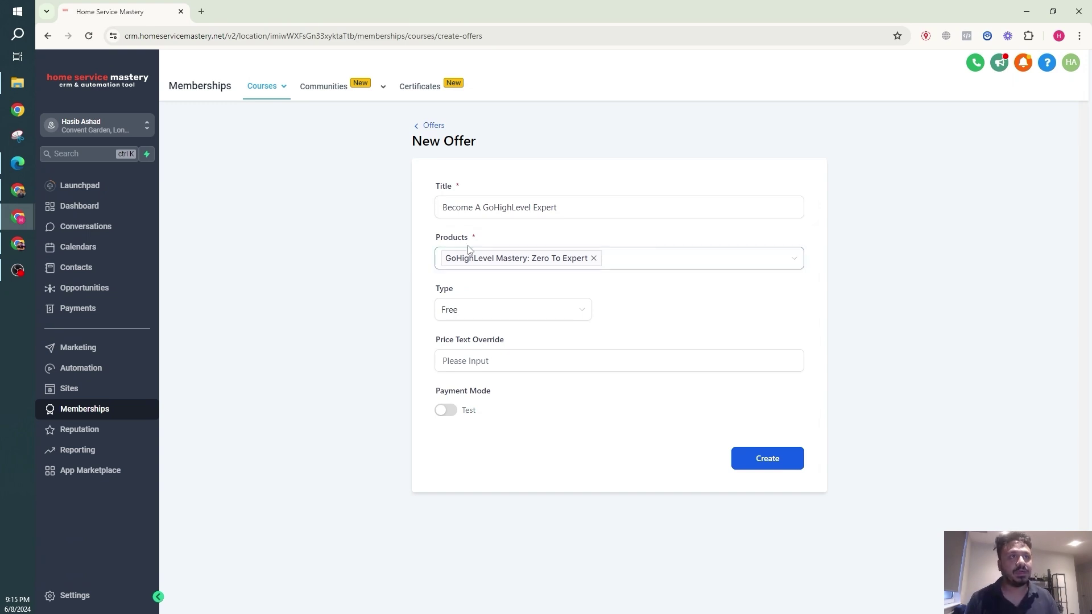
# Price the offer at a one-time 49 GBP, set payment mode to Live and create it.
pyautogui.click(491, 310)
pyautogui.click(470, 338)
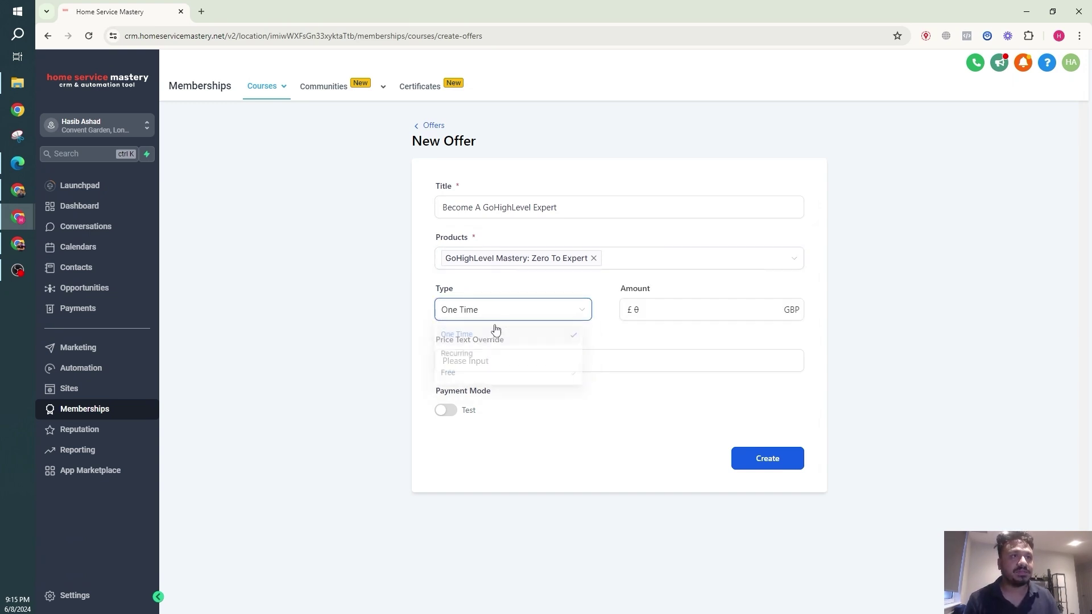
pyautogui.doubleClick(636, 310)
pyautogui.write('49')
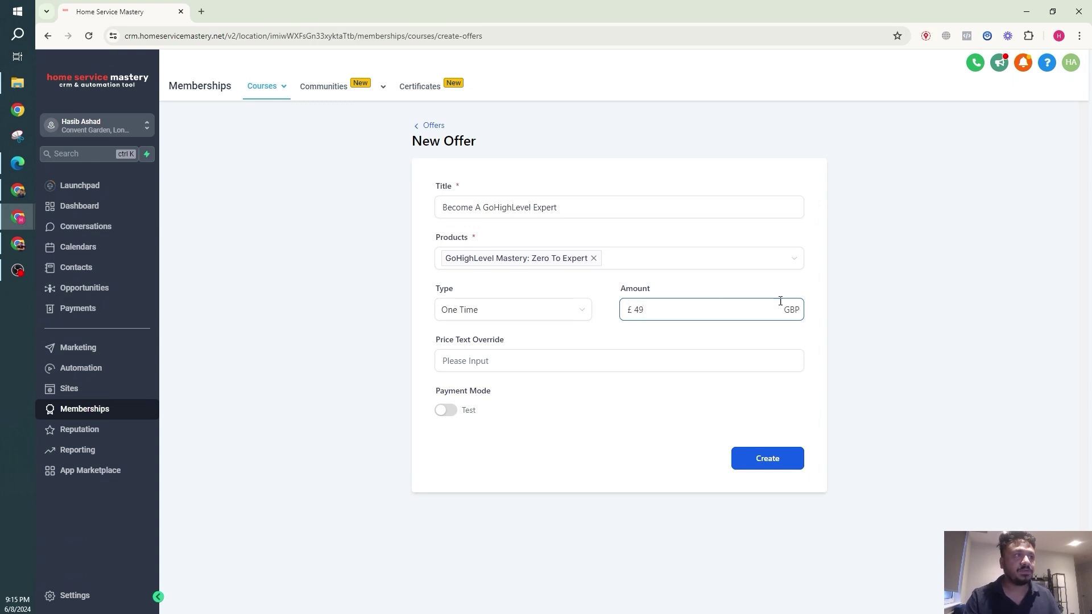
pyautogui.click(505, 365)
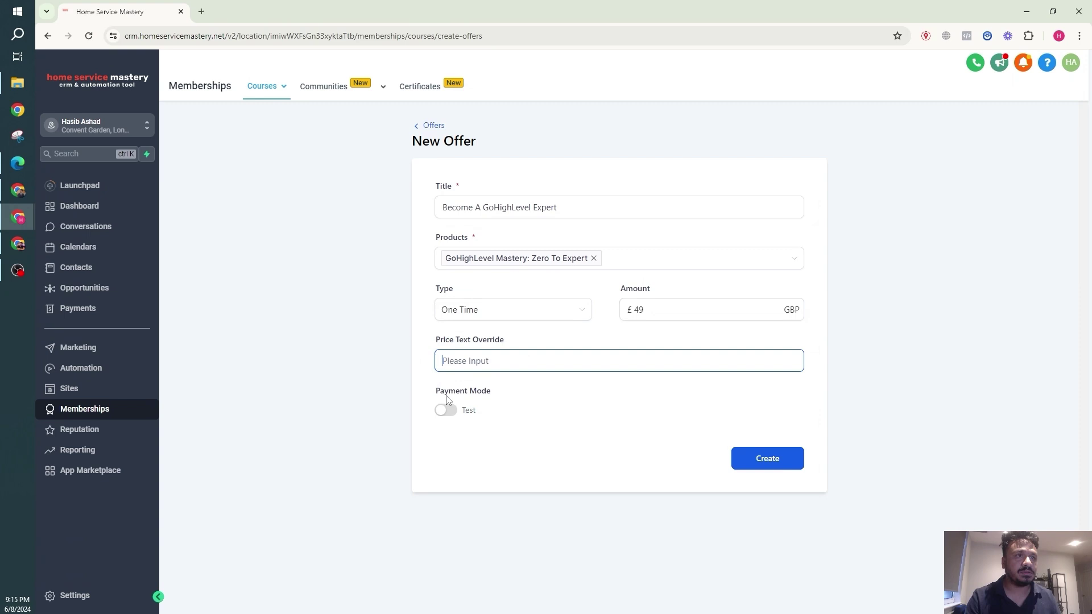
pyautogui.click(448, 411)
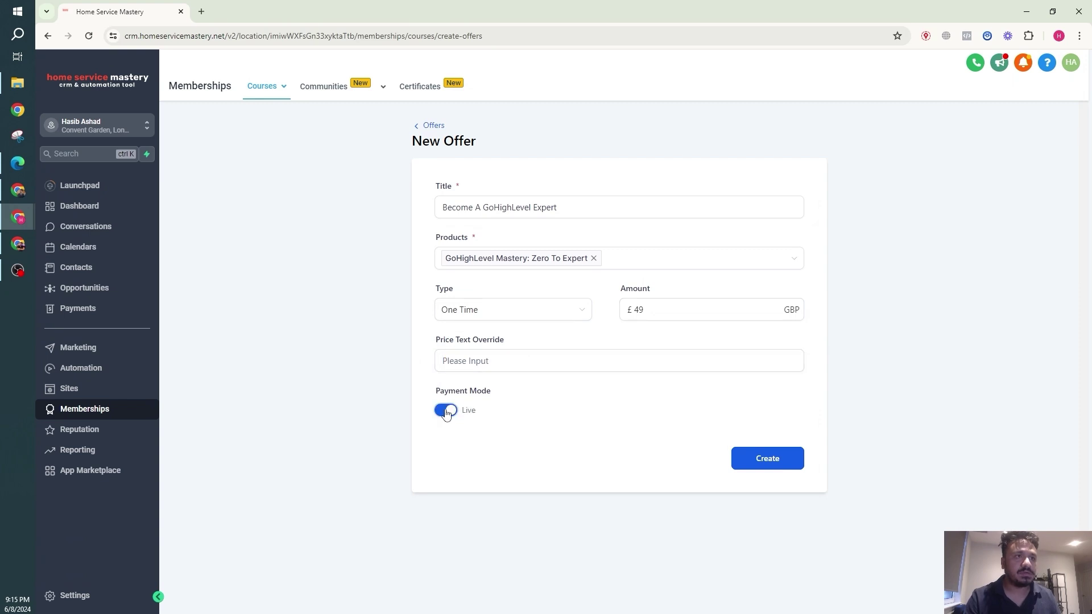
pyautogui.click(767, 461)
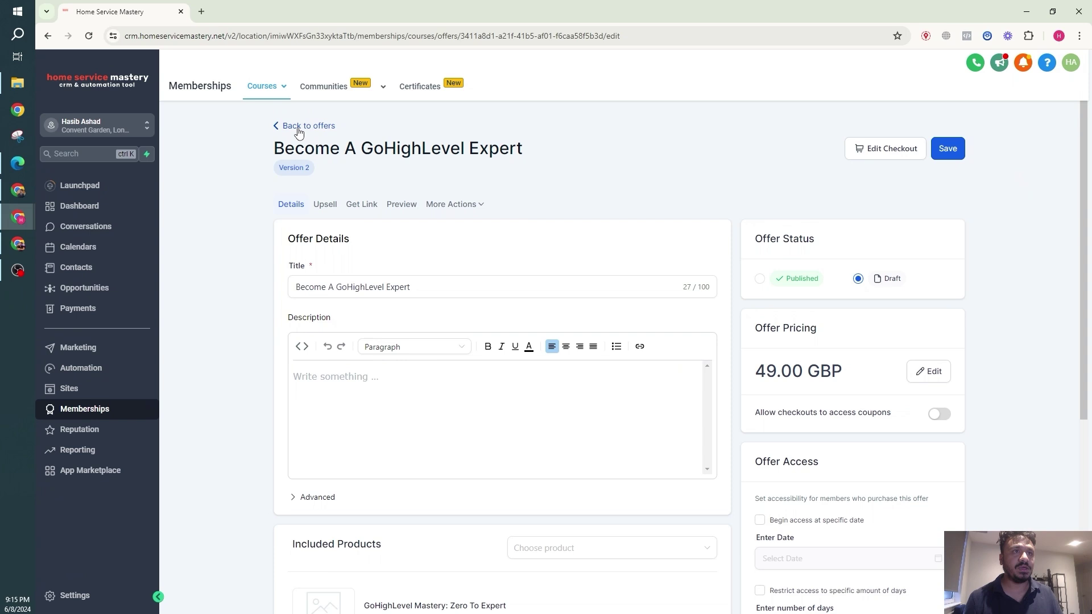
# Create a new blank funnel named Become A GHL Expert from Sites > Funnels.
pyautogui.click(69, 389)
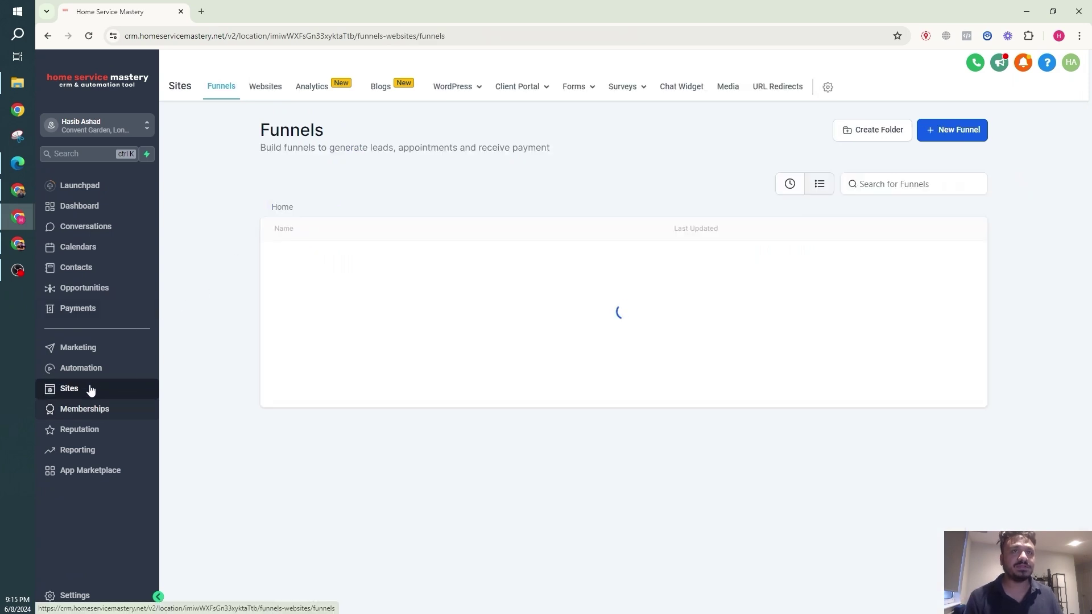
pyautogui.click(920, 135)
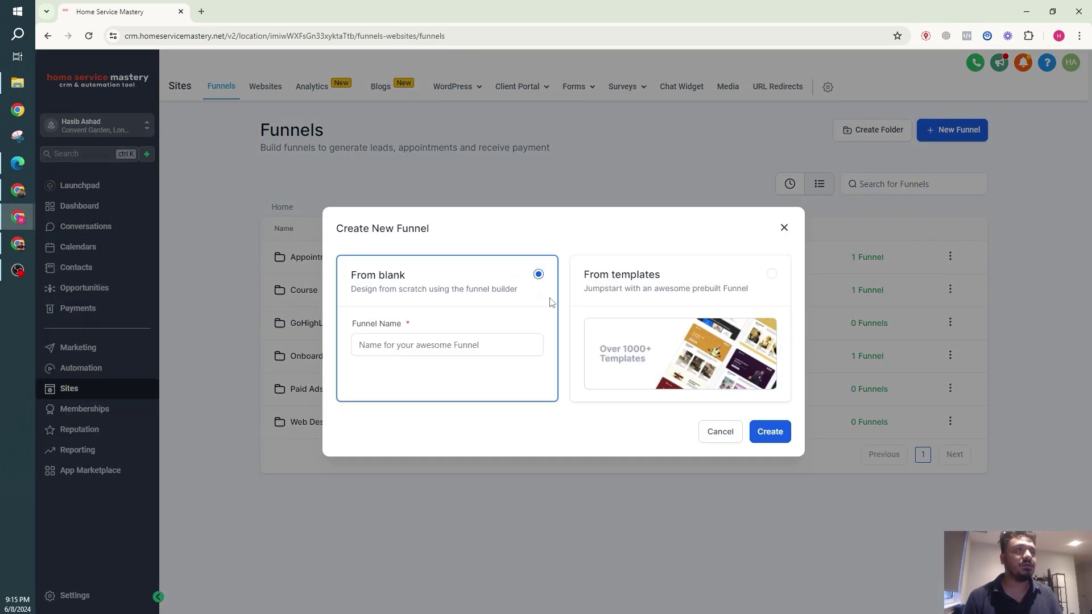
pyautogui.click(485, 345)
pyautogui.write('Become A GHL Expert')
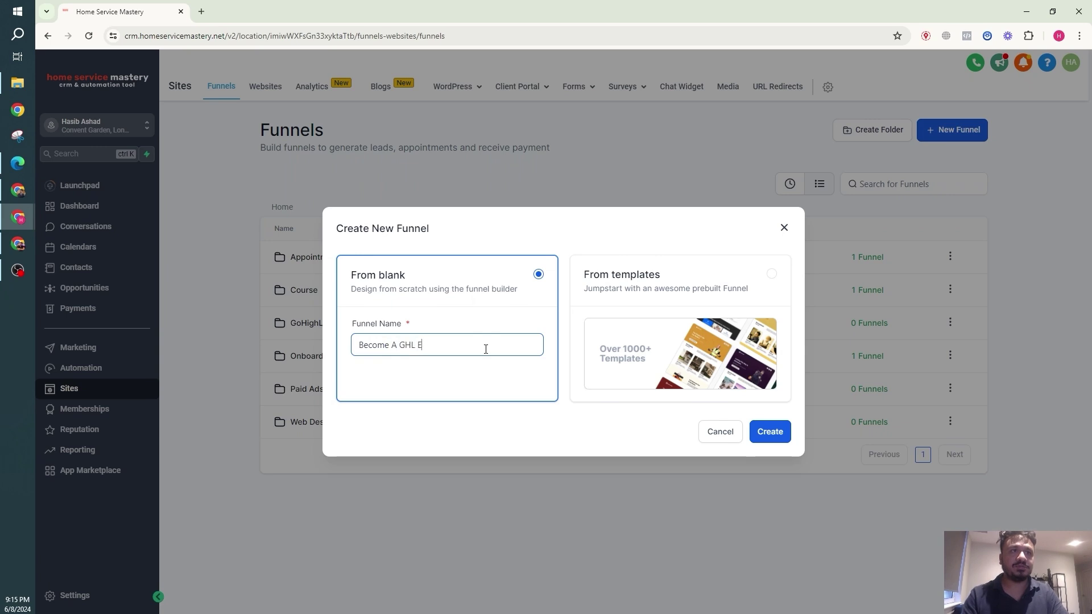
pyautogui.click(770, 431)
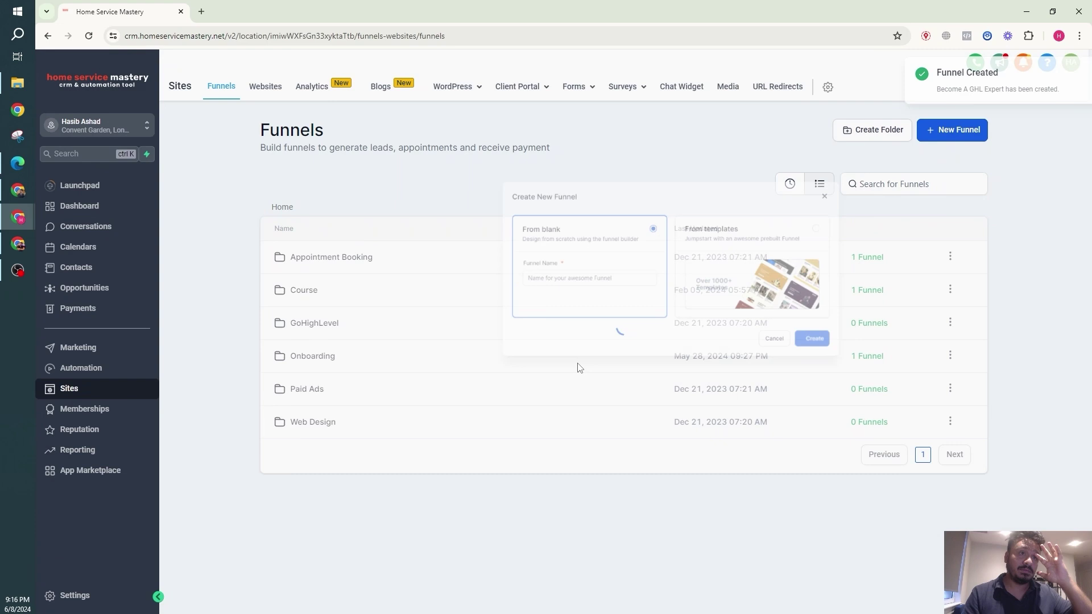
# Add a funnel step named Payment Page.
pyautogui.click(399, 236)
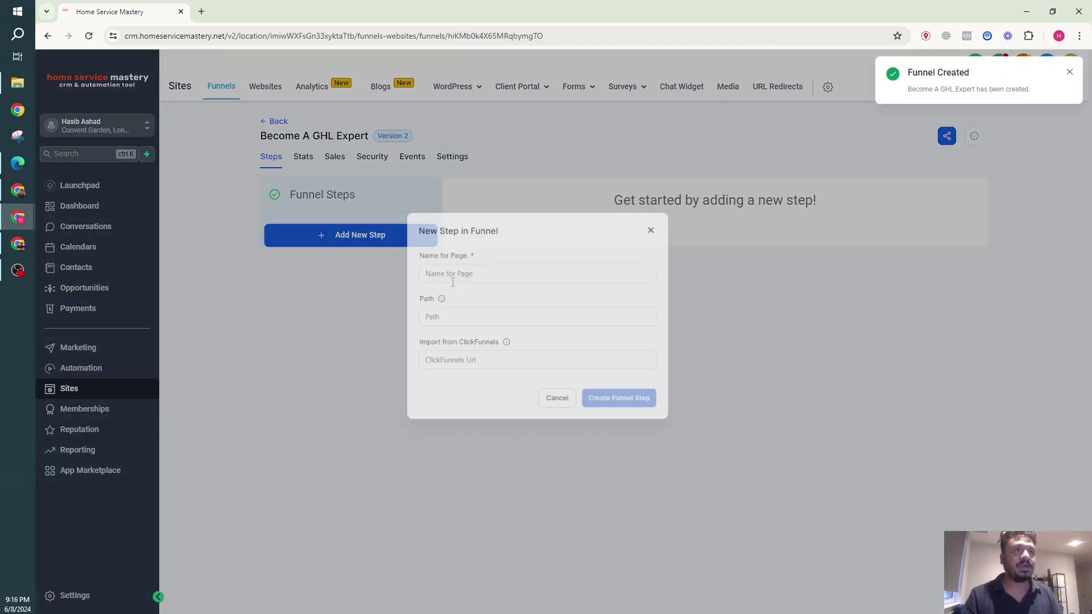
pyautogui.click(523, 281)
pyautogui.write('Payment')
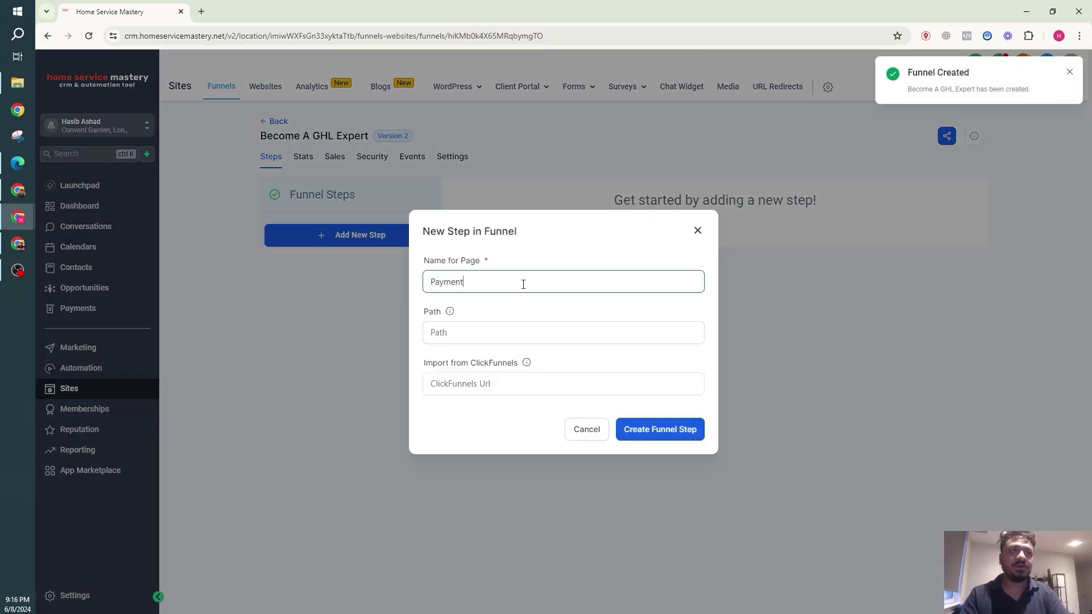
pyautogui.write(' Page')
pyautogui.click(660, 429)
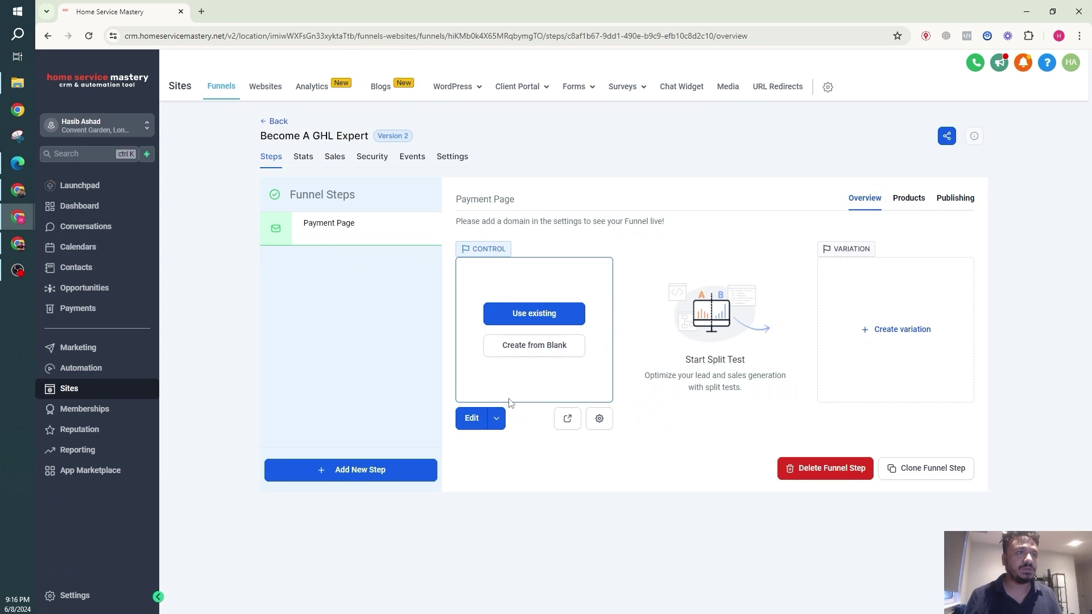
# Edit the payment page in the builder and add a full-width section with a one-column row.
pyautogui.click(496, 418)
pyautogui.click(503, 393)
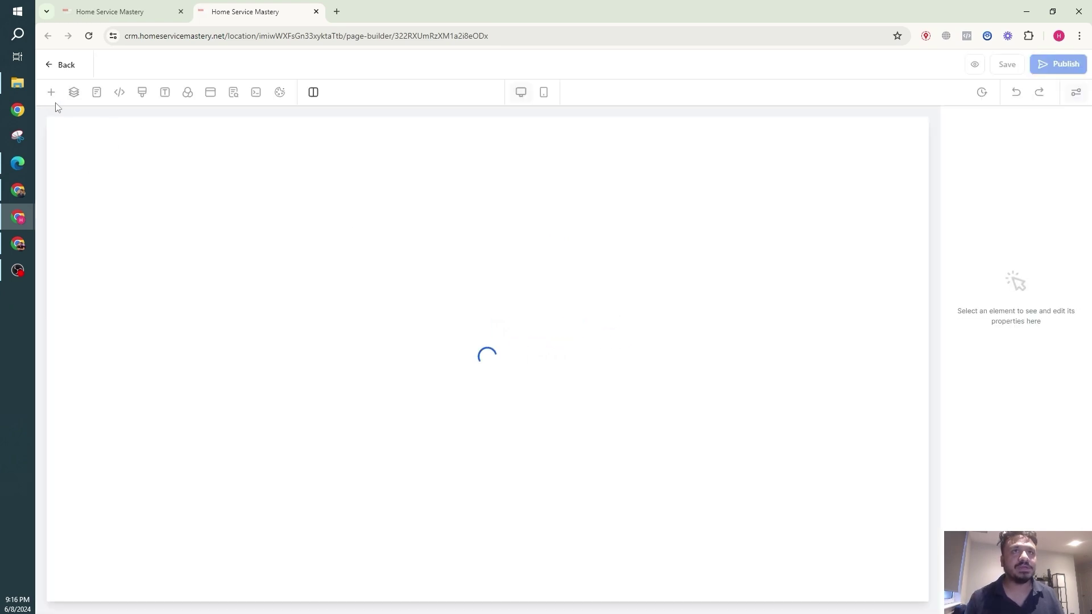
pyautogui.click(52, 93)
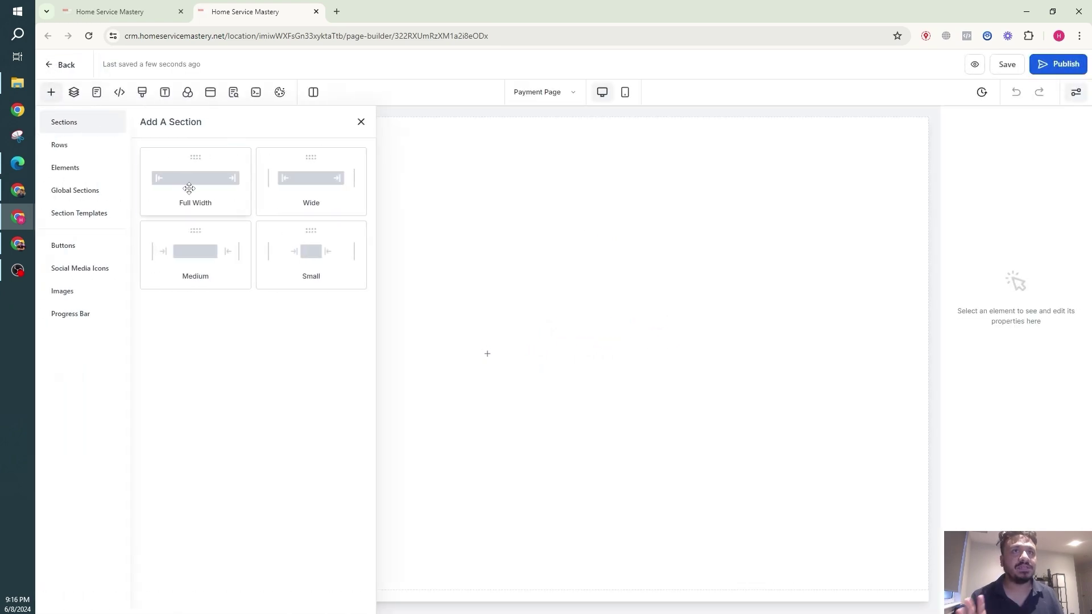
pyautogui.click(190, 183)
pyautogui.click(472, 156)
pyautogui.click(189, 179)
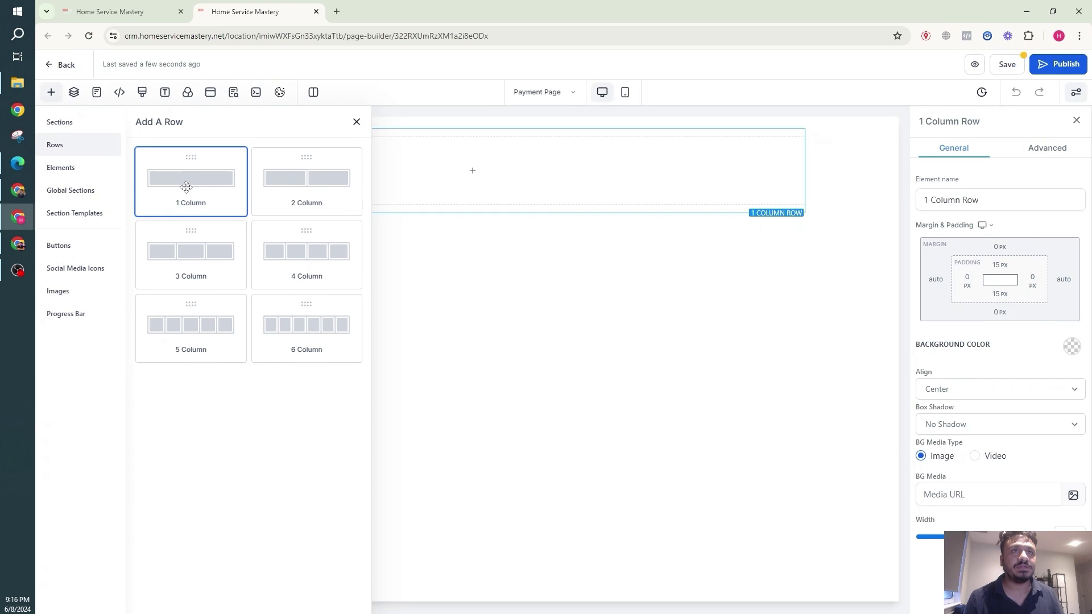
# Add a headline reading 'Become A GHL Expert Today'.
pyautogui.click(472, 172)
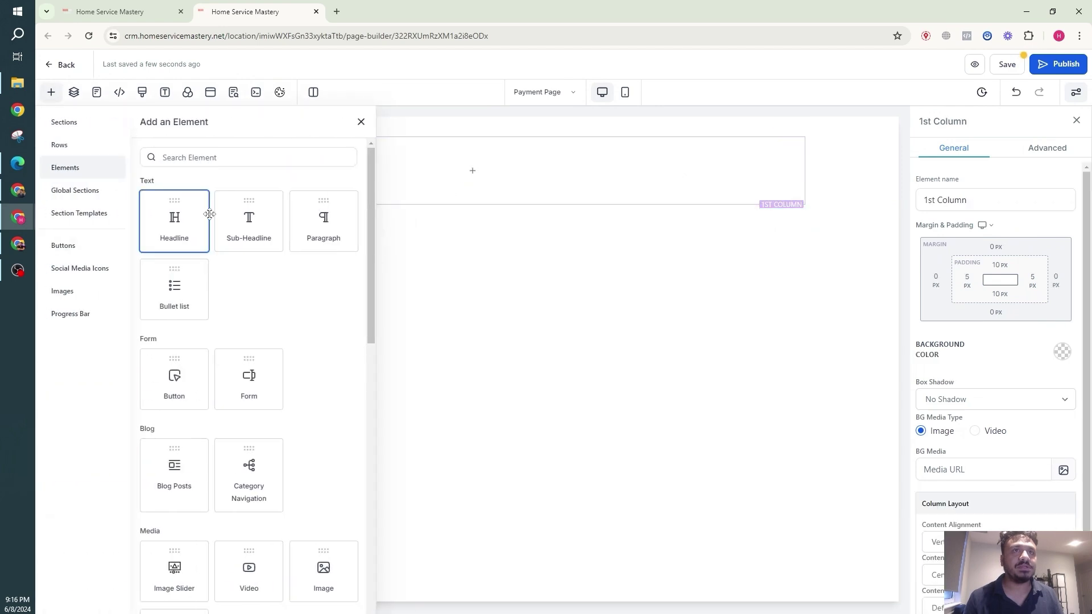
pyautogui.click(176, 217)
pyautogui.doubleClick(490, 154)
pyautogui.tripleClick(506, 156)
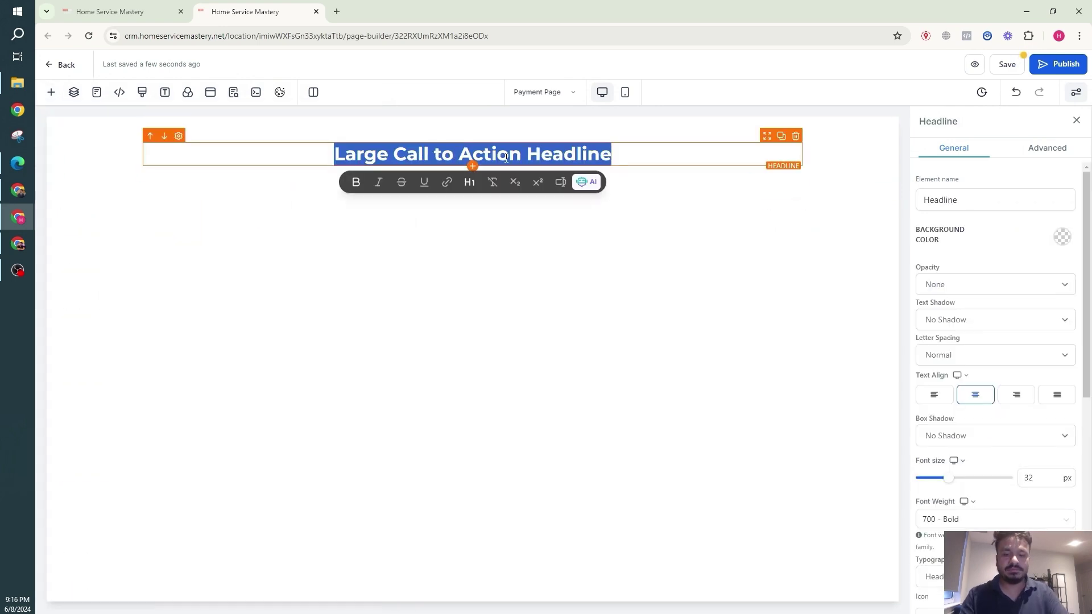
pyautogui.write('Become A GHL')
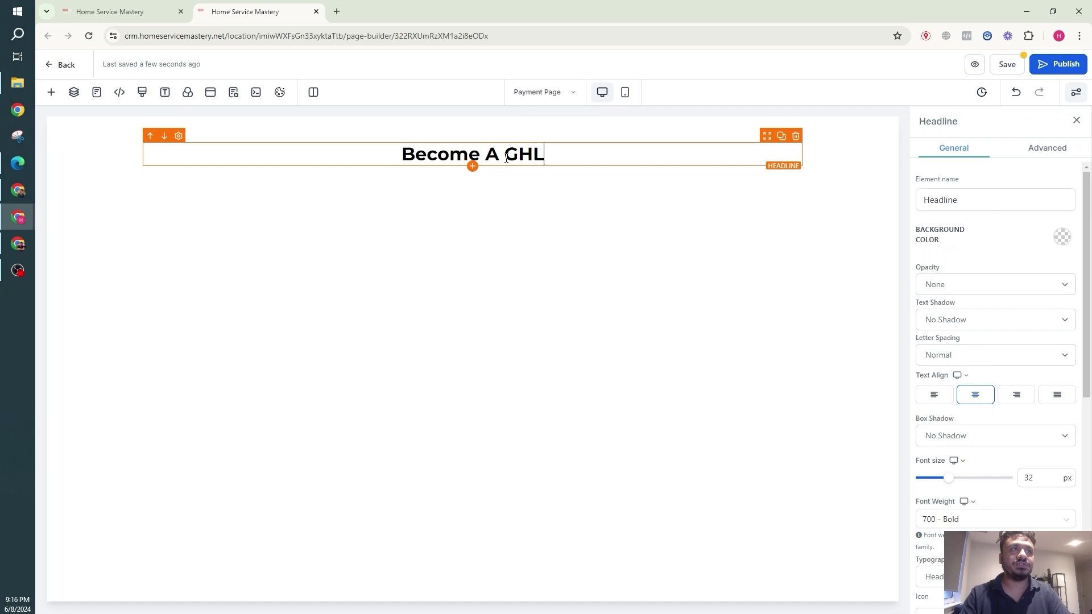
pyautogui.write(' expe')
pyautogui.press('BackSpace')
pyautogui.press('BackSpace')
pyautogui.press('BackSpace')
pyautogui.press('BackSpace')
pyautogui.write('Ex')
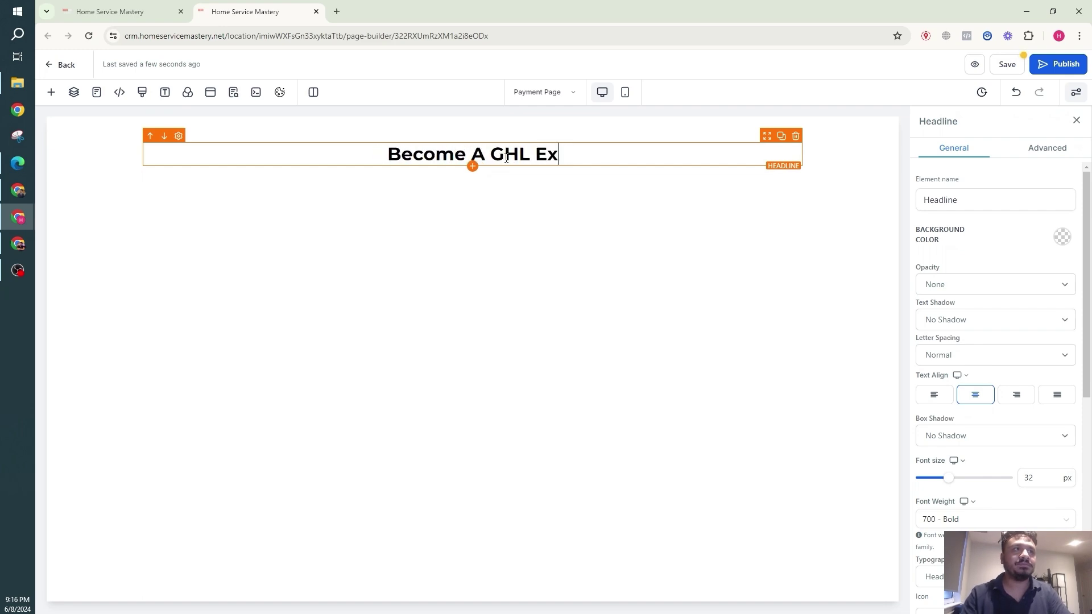
pyautogui.write('pert Today')
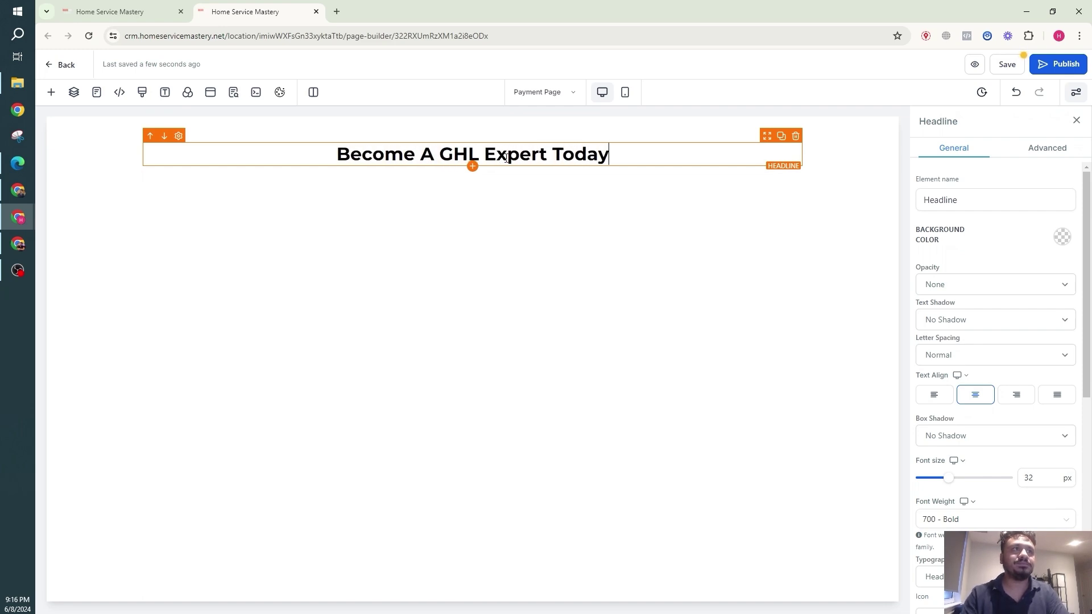
# Add a sub-headline below reading 'Buy our course today for GBP 49.'.
pyautogui.click(475, 168)
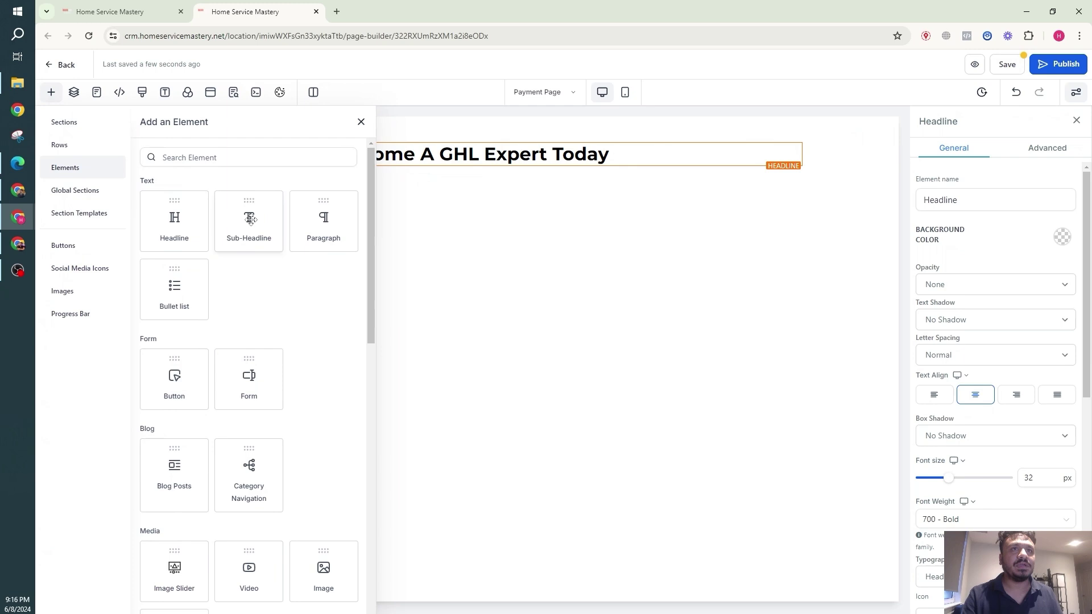
pyautogui.click(248, 227)
pyautogui.doubleClick(435, 175)
pyautogui.write('B')
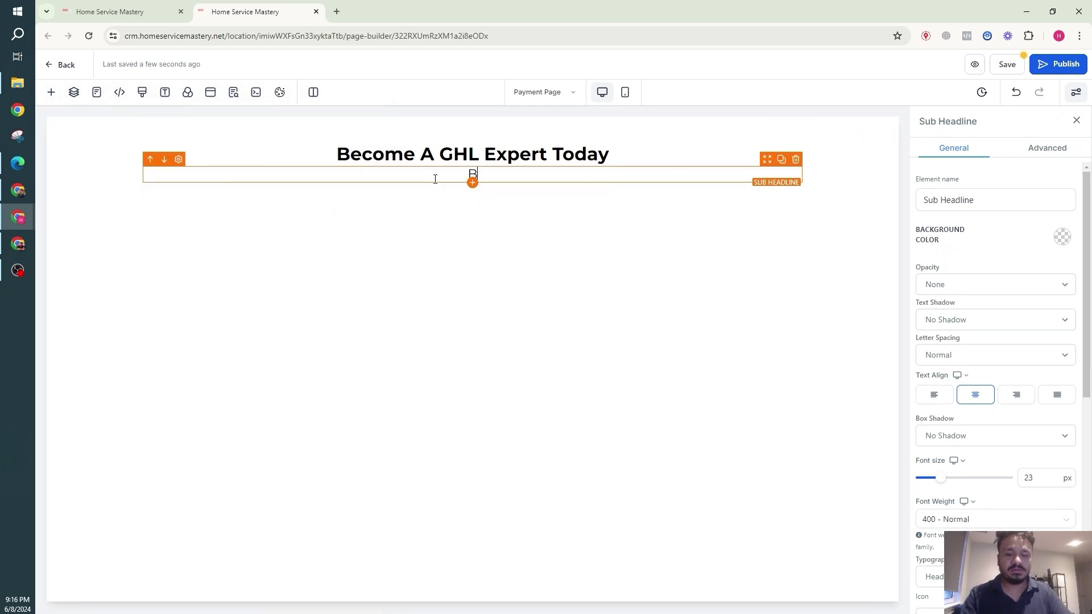
pyautogui.write('uy our cou')
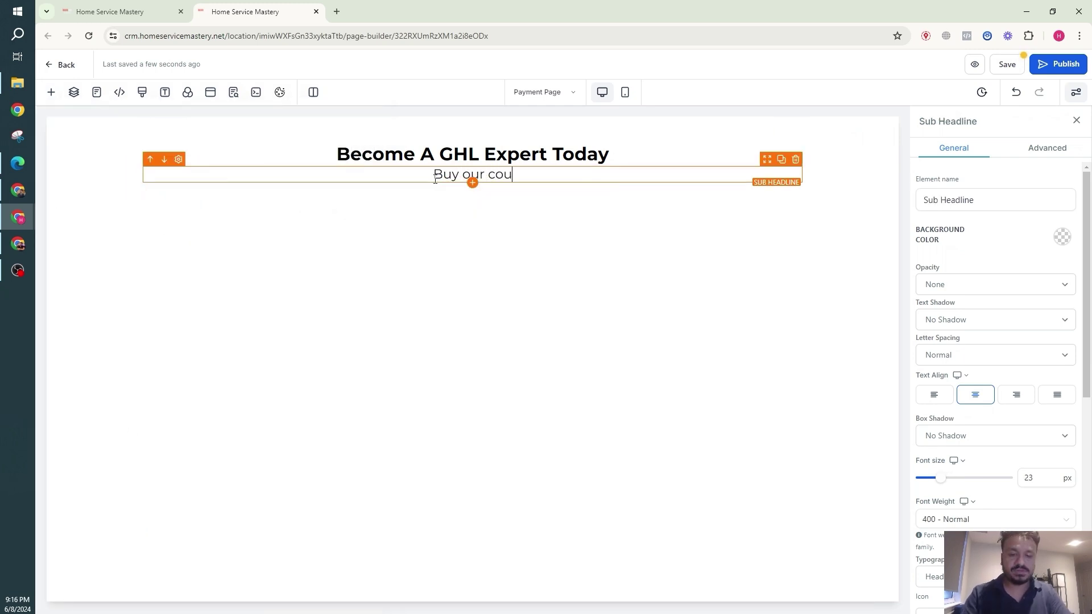
pyautogui.write('rse today for GBP ')
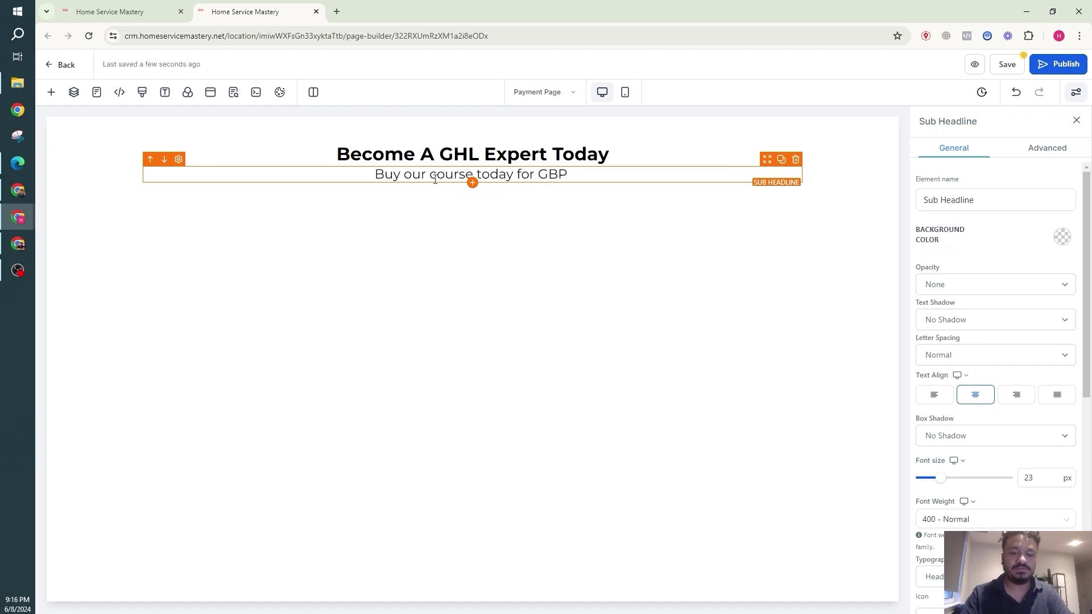
pyautogui.write('49.')
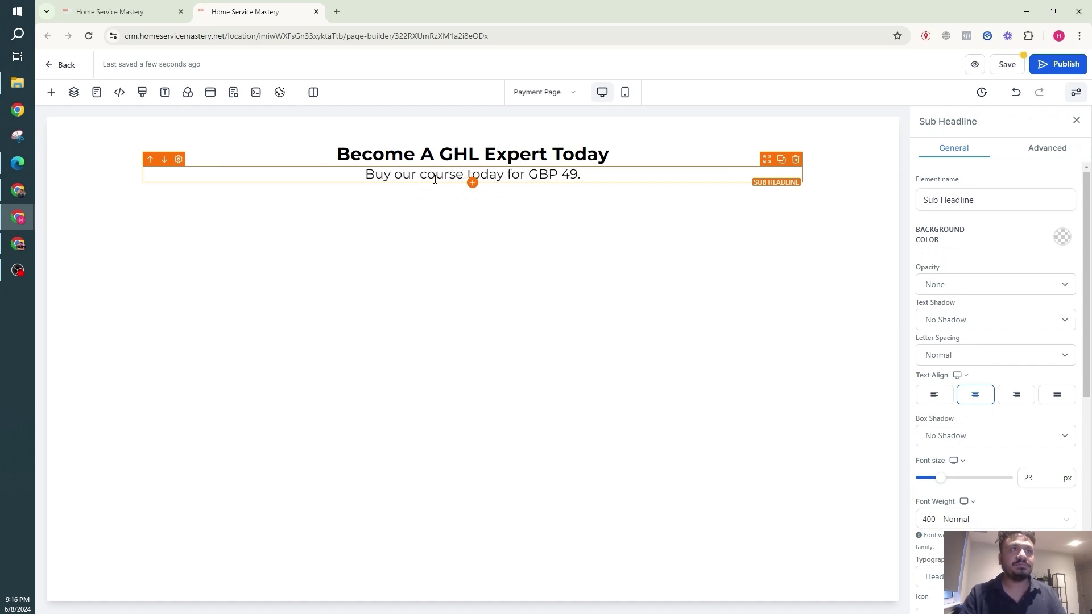
# Search the elements for 'order' and insert a 2 Step Order form below the sub-headline.
pyautogui.click(470, 195)
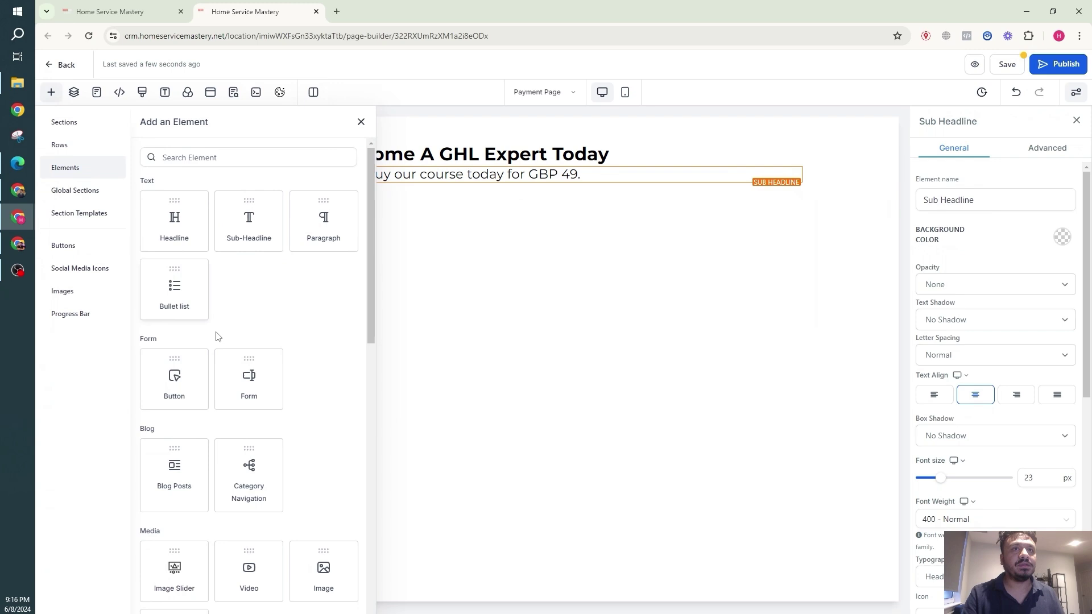
pyautogui.scroll(-5, 235, 342)
pyautogui.scroll(-3, 215, 361)
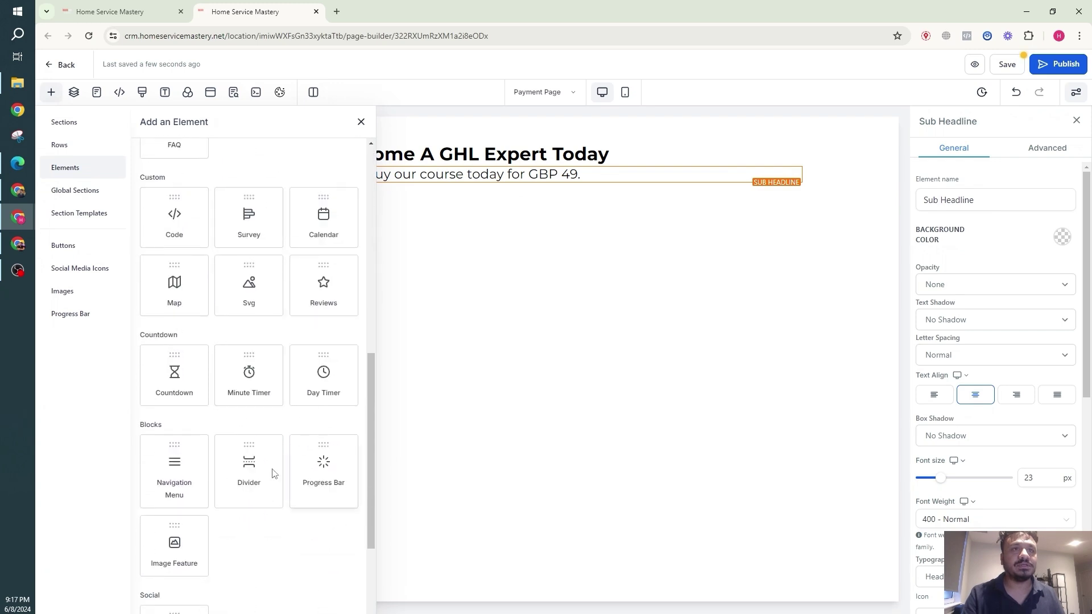
pyautogui.scroll(-3, 222, 475)
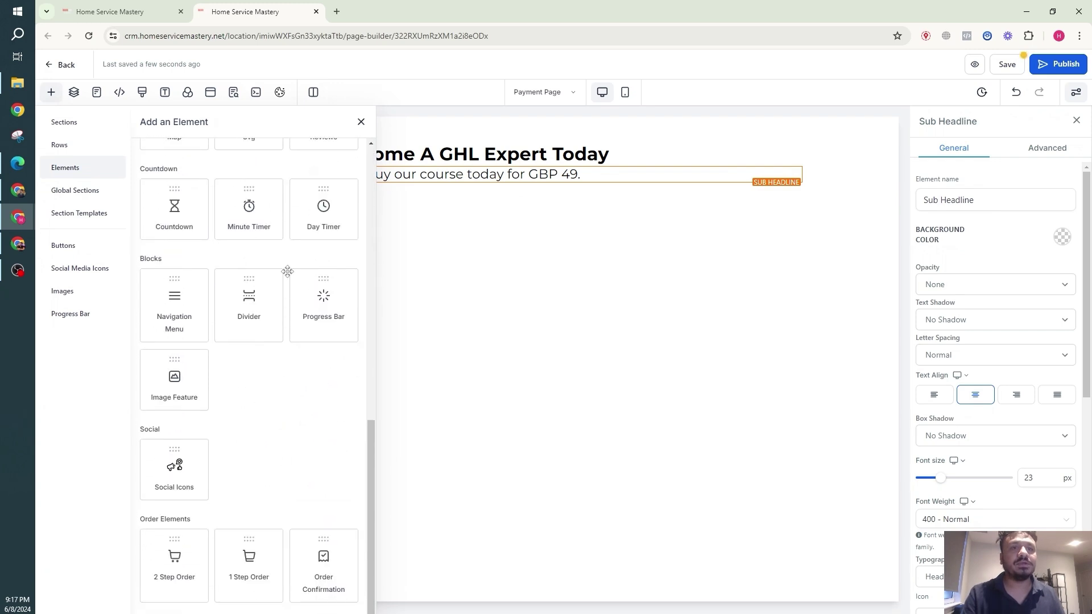
pyautogui.scroll(8, 273, 256)
pyautogui.click(259, 158)
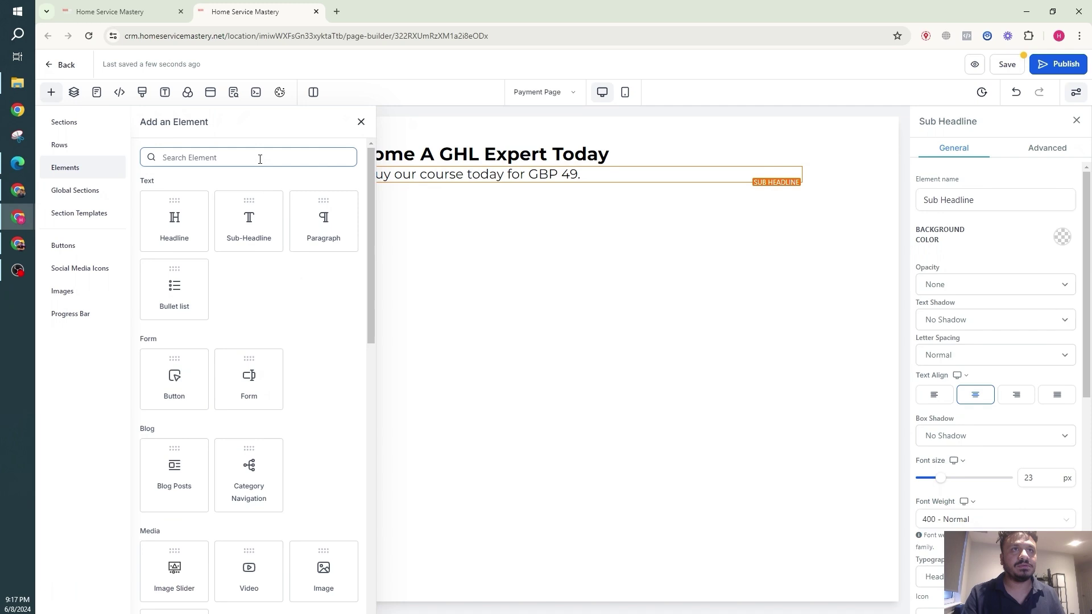
pyautogui.write('order')
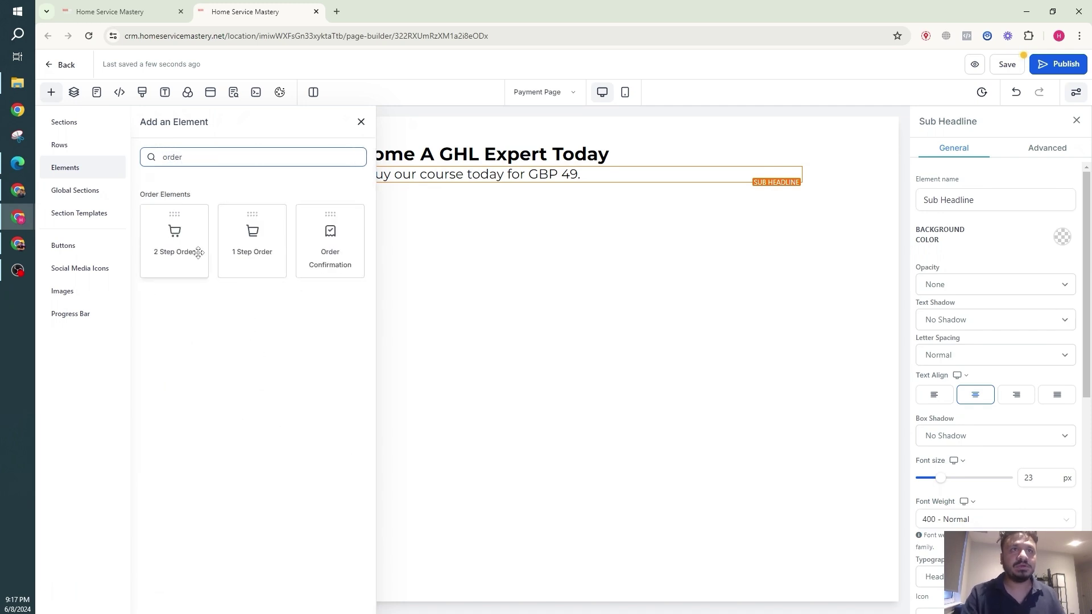
pyautogui.click(175, 239)
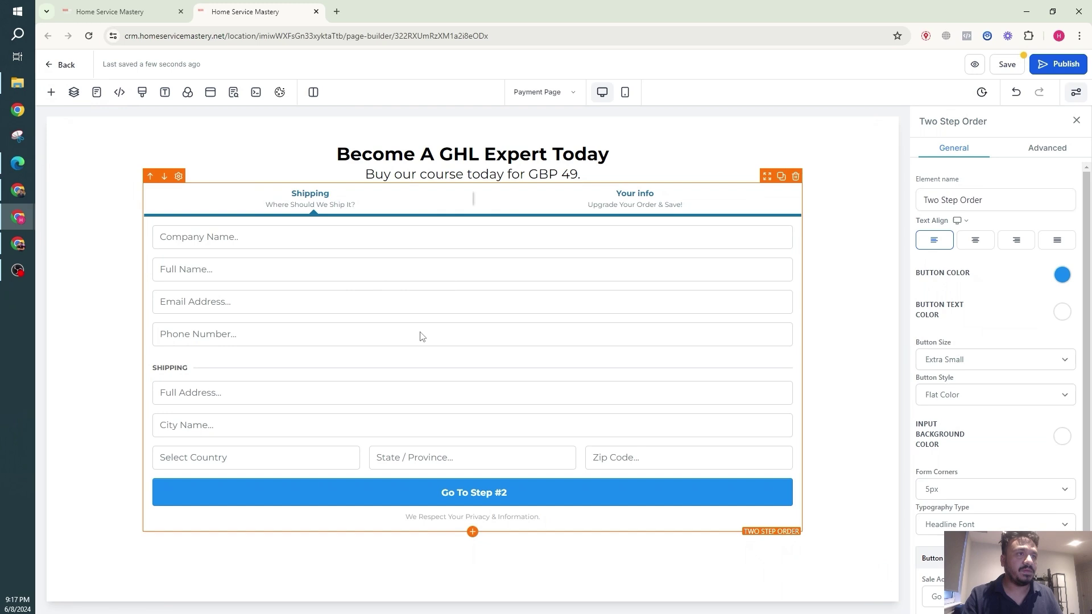
pyautogui.moveTo(714, 309)
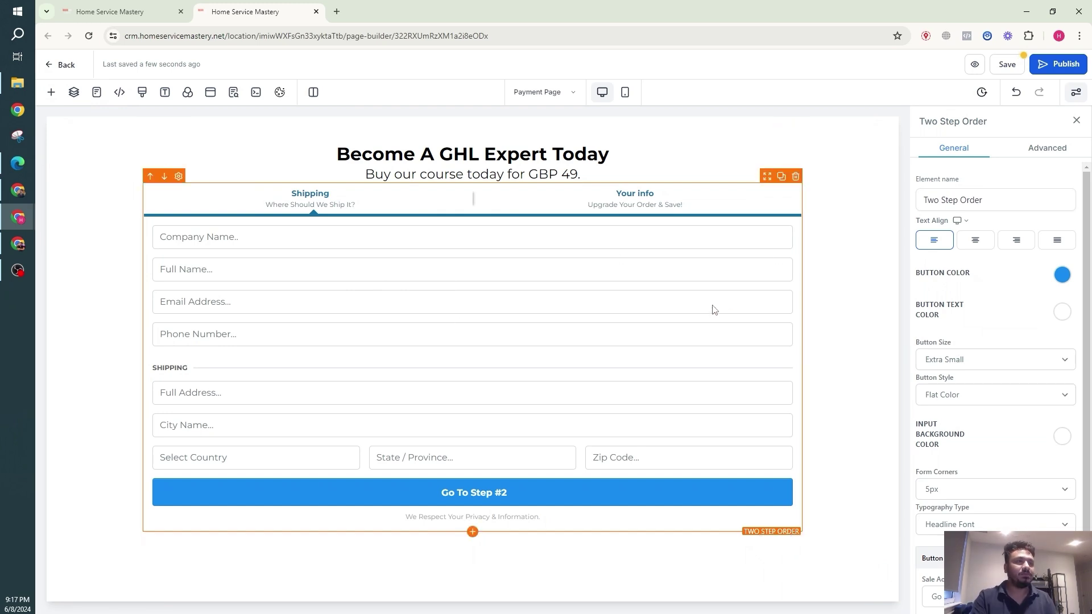
pyautogui.scroll(-1, 1023, 324)
pyautogui.scroll(1, 1016, 323)
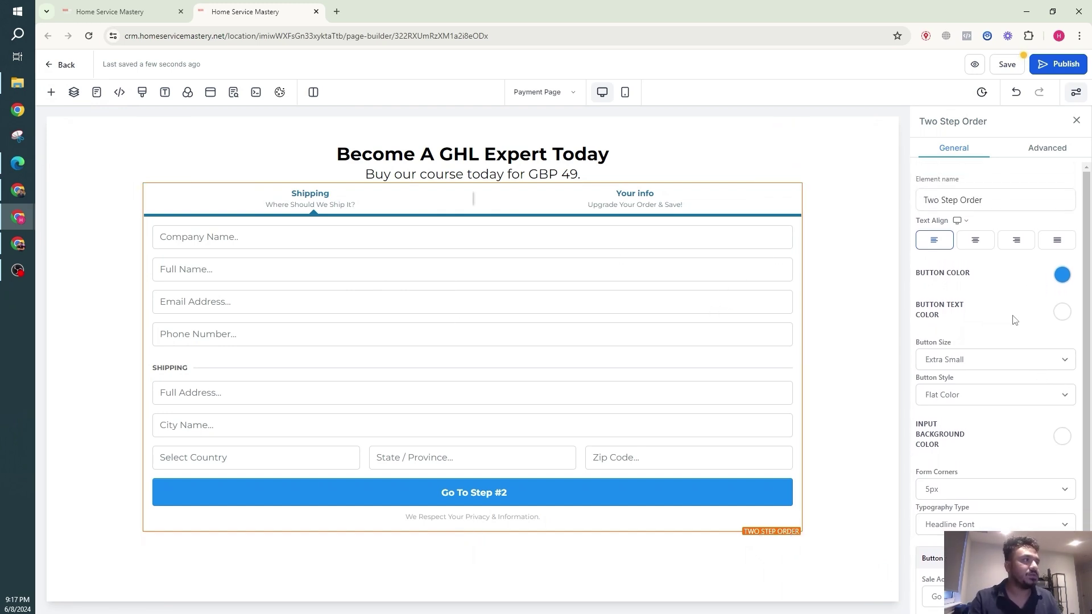
# In the order form's Advanced settings, hide the Company Name and Shipping fields.
pyautogui.click(1048, 148)
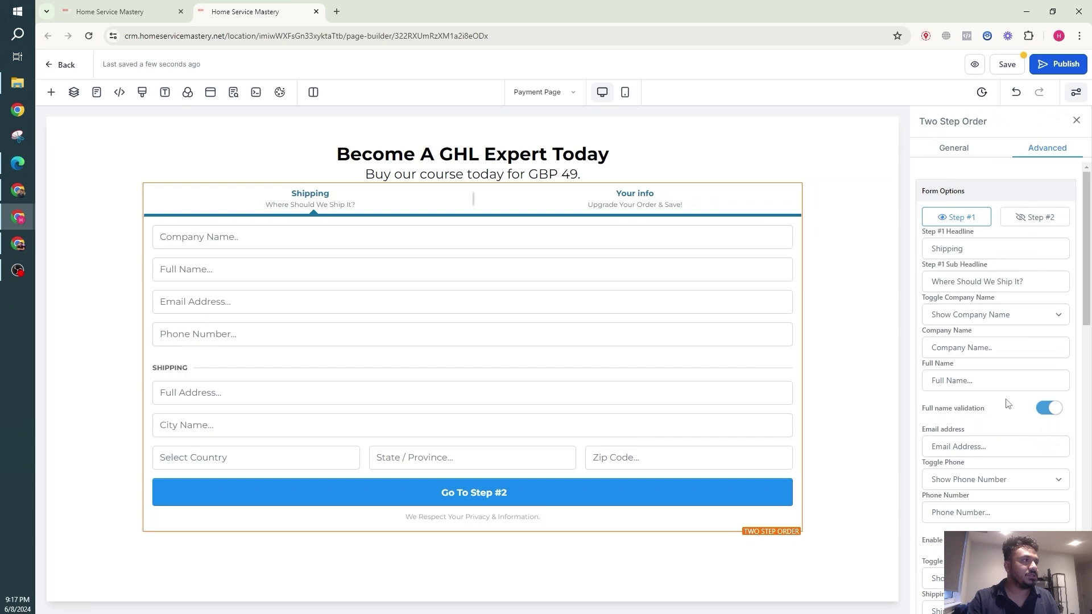
pyautogui.click(999, 348)
pyautogui.click(995, 314)
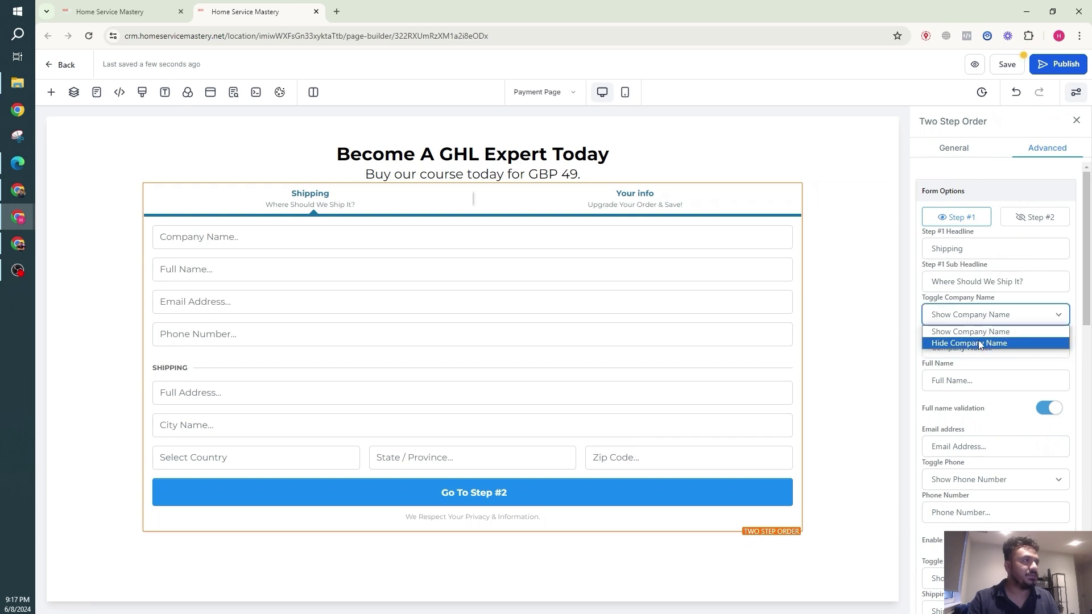
pyautogui.click(981, 341)
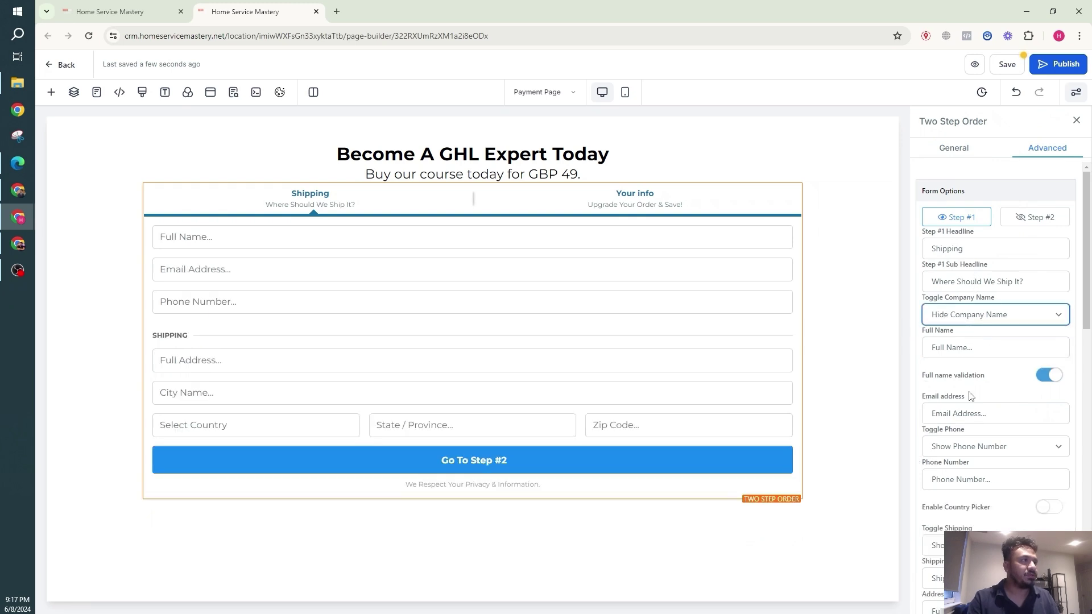
pyautogui.scroll(-2, 956, 417)
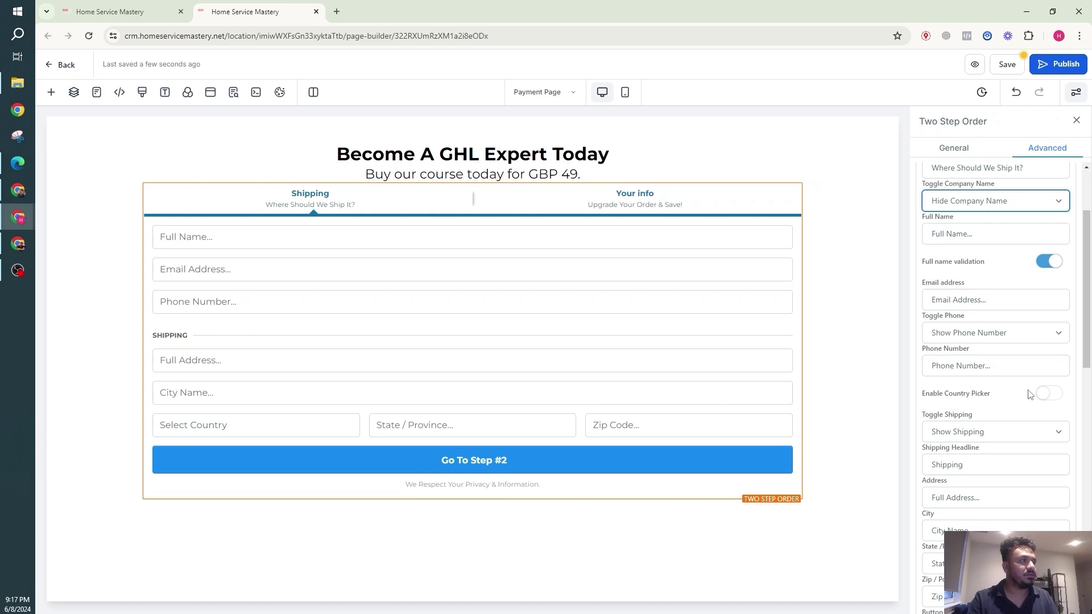
pyautogui.scroll(-2, 1030, 394)
pyautogui.click(995, 318)
pyautogui.click(956, 344)
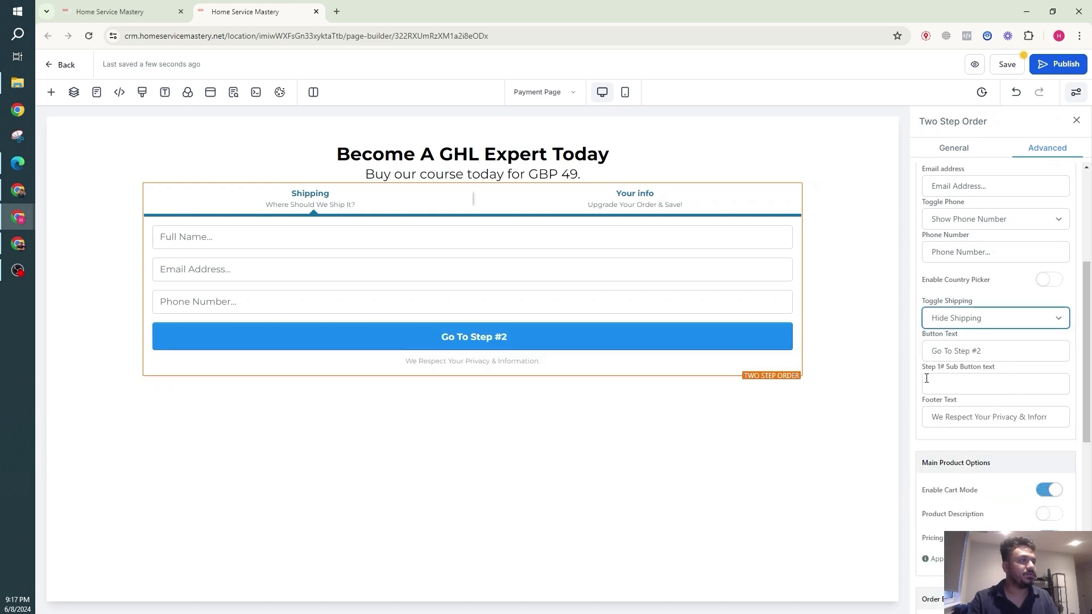
pyautogui.scroll(2, 944, 352)
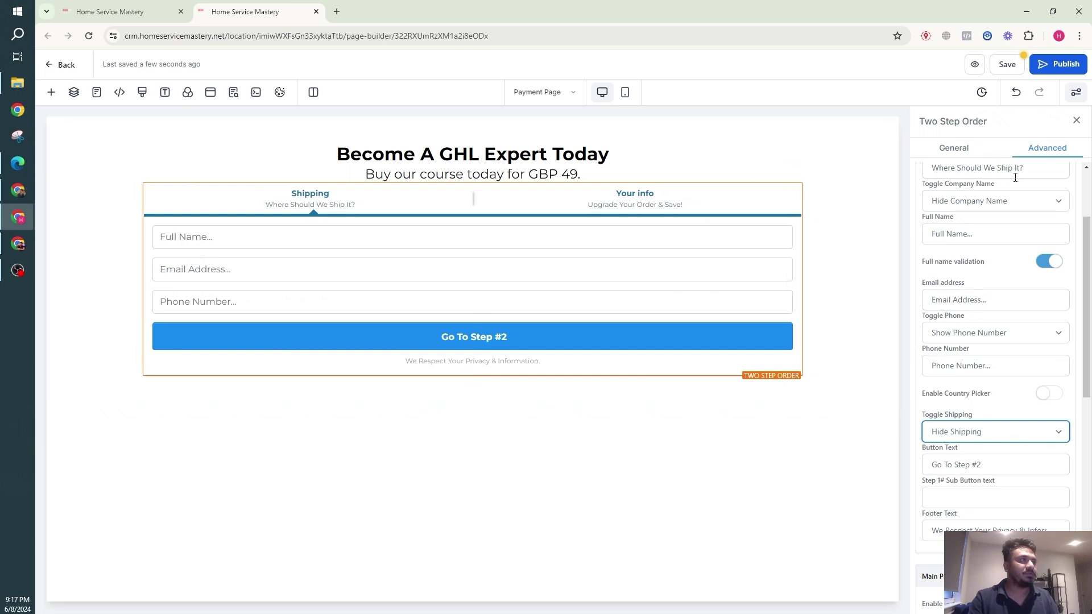
pyautogui.scroll(3, 1015, 176)
# Preview Step #2's order summary and save the page.
pyautogui.click(1035, 217)
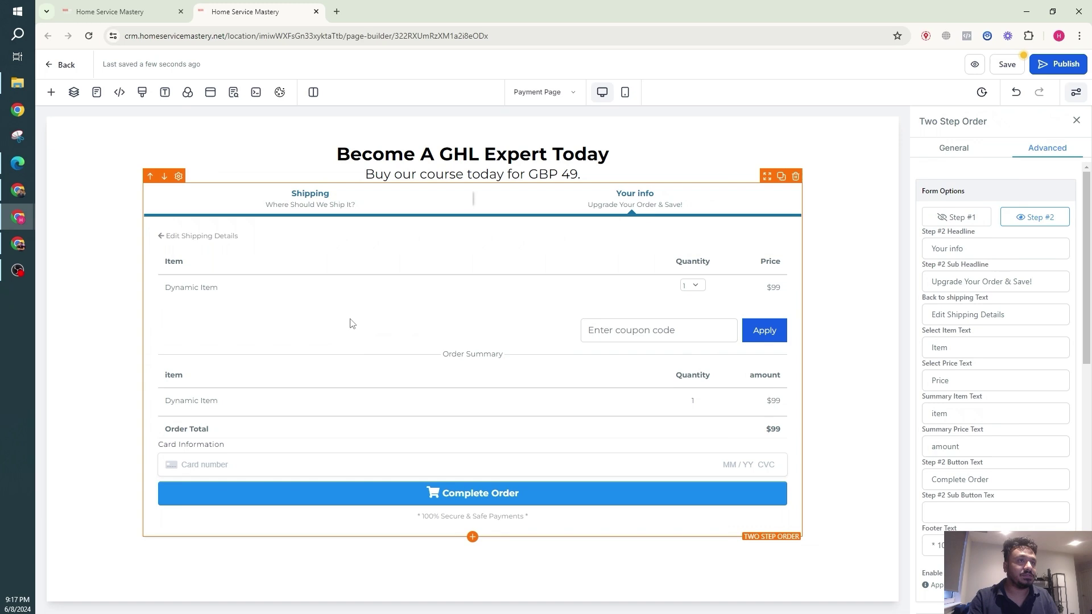
pyautogui.click(1051, 66)
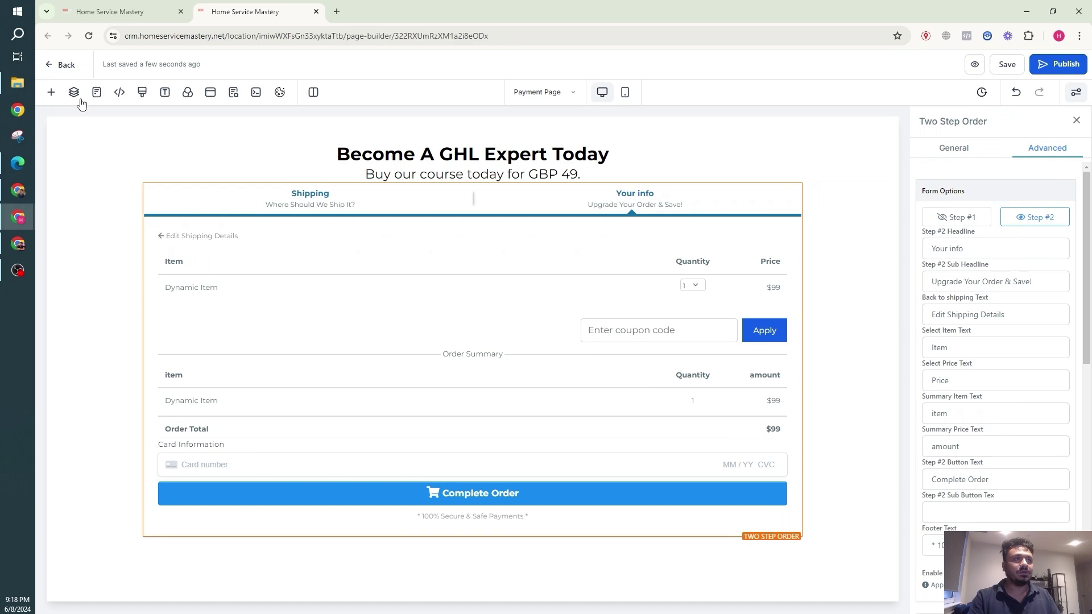
# Back in the funnel's Products tab, pick Become A GoHighLevel Expert and its price, then follow the 'Here' link to Payments products.
pyautogui.click(53, 65)
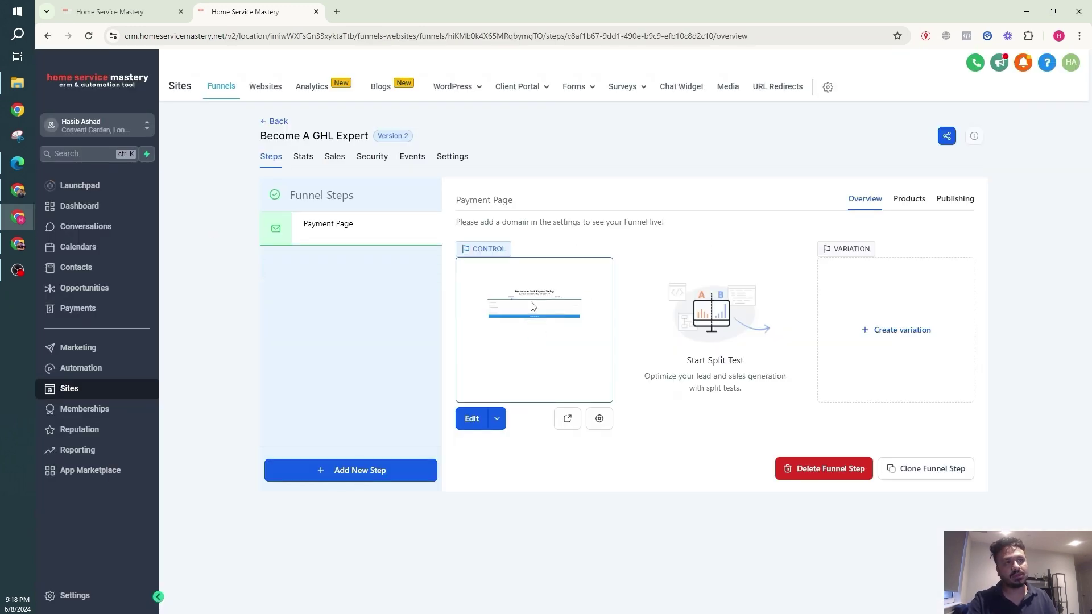
pyautogui.click(909, 199)
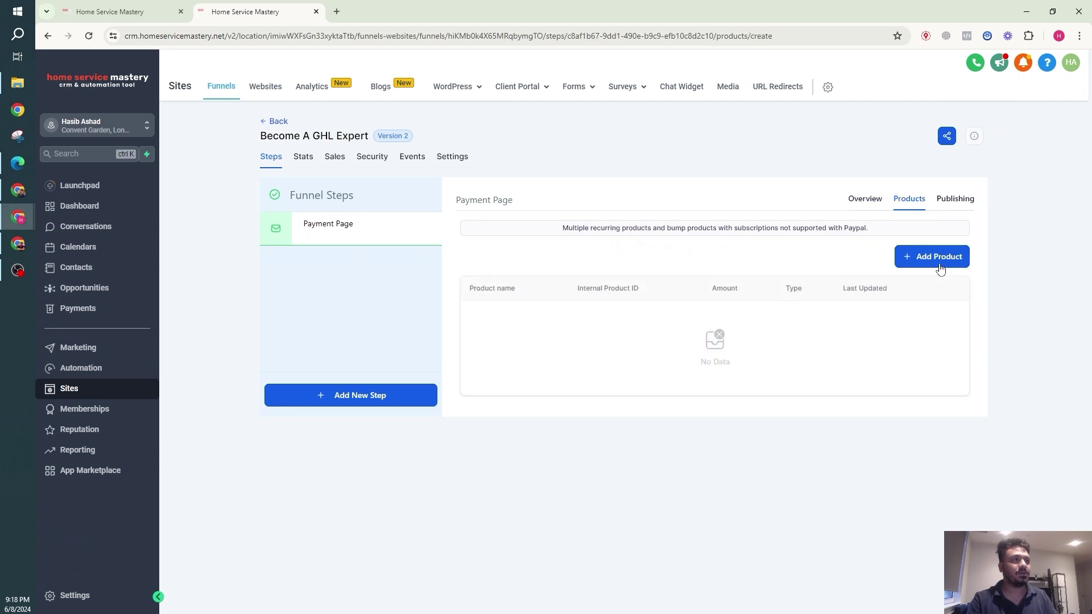
pyautogui.click(508, 295)
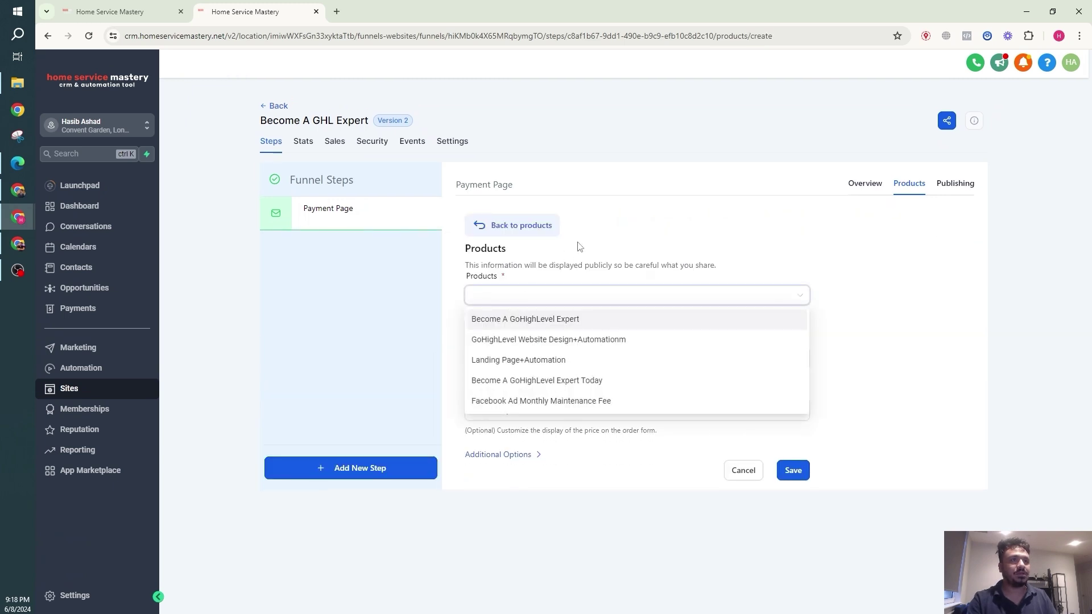
pyautogui.click(567, 321)
pyautogui.click(581, 356)
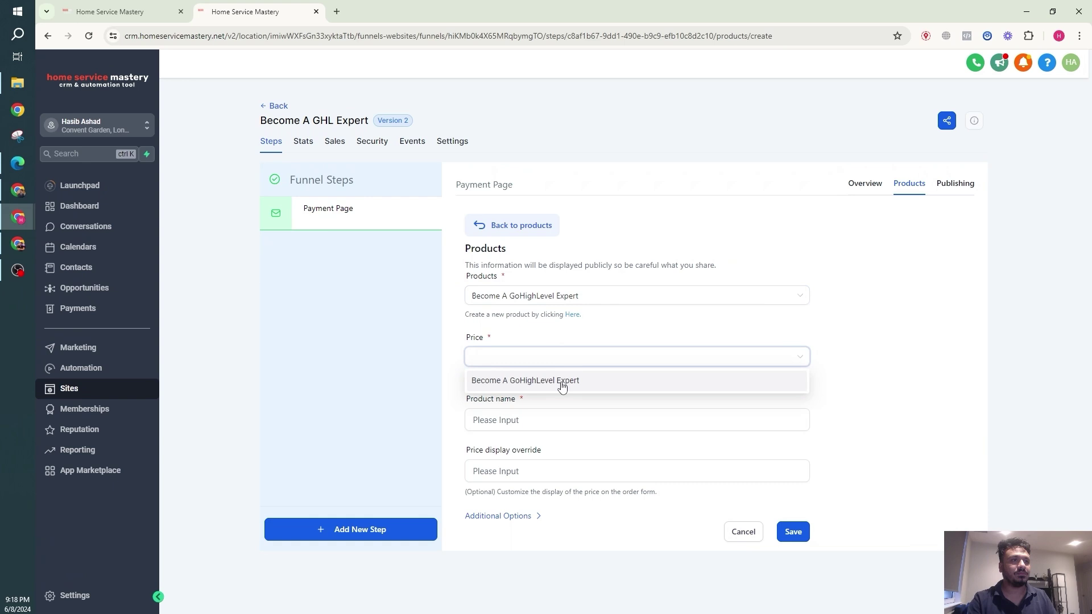
pyautogui.click(563, 381)
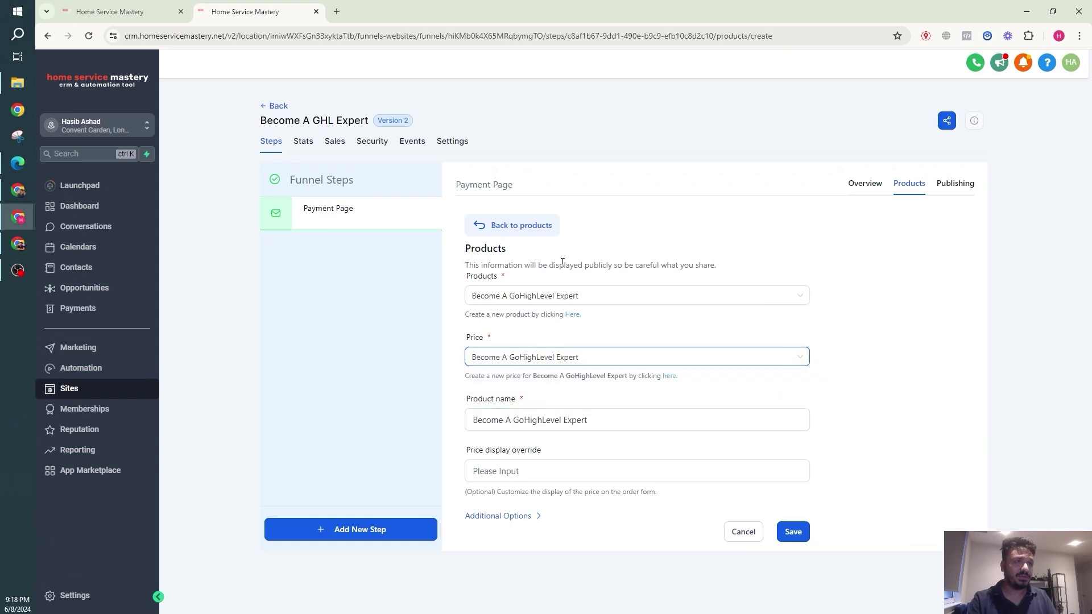
pyautogui.click(571, 315)
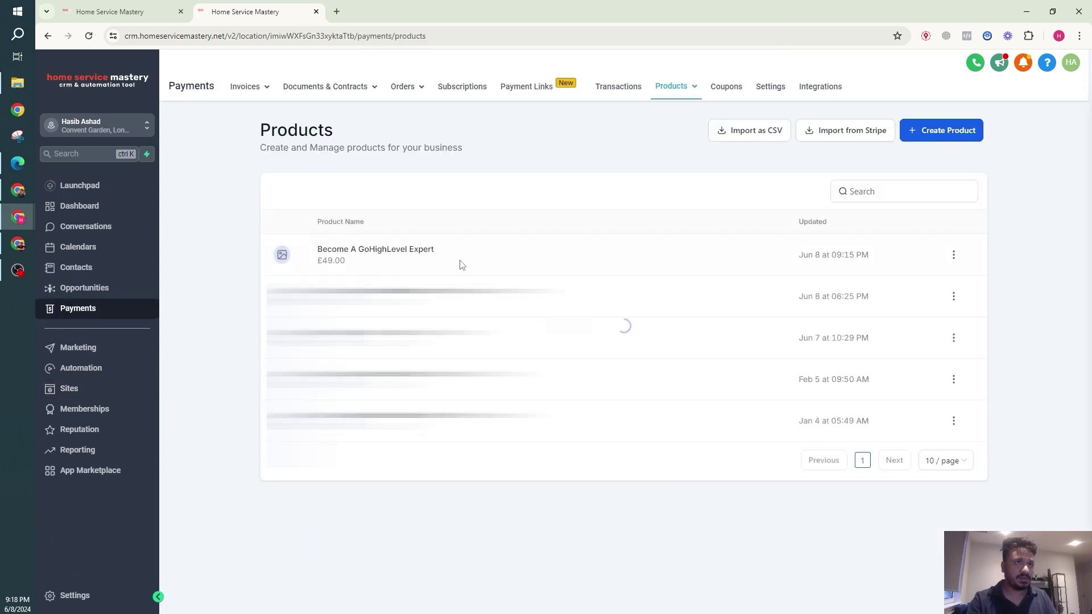
# Look over a blank Create Product form, abandon it unsaved and return toward Sites.
pyautogui.click(937, 134)
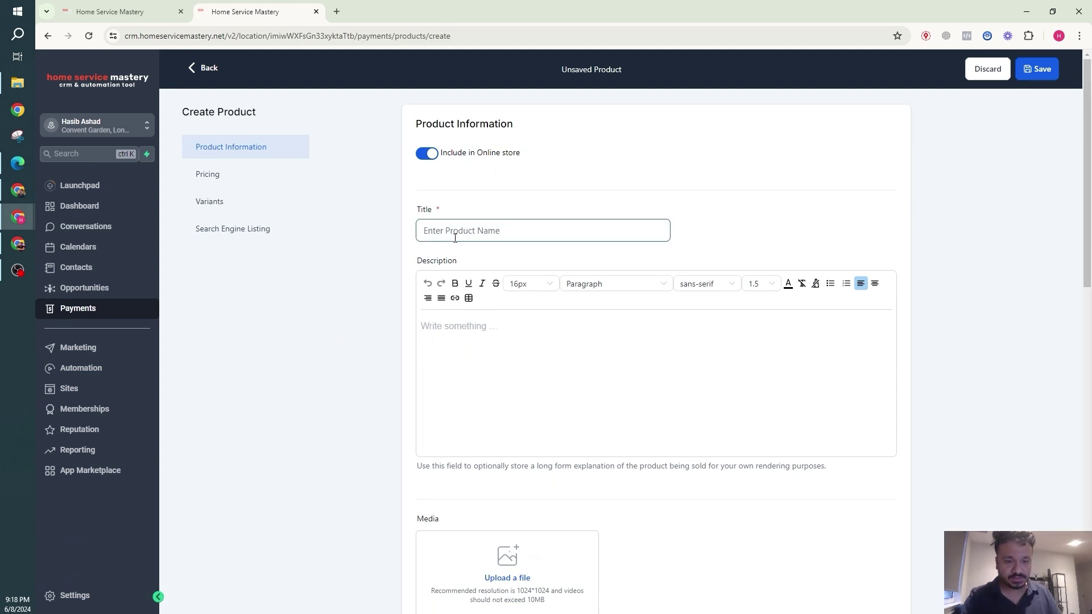
pyautogui.scroll(-2, 455, 238)
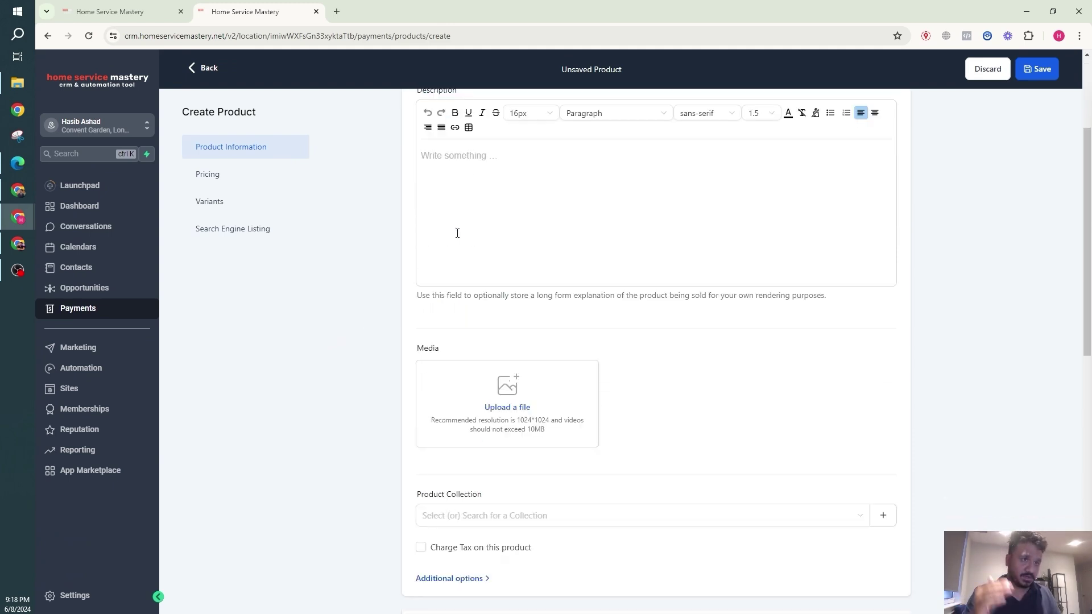
pyautogui.scroll(-3, 457, 233)
pyautogui.scroll(-5, 461, 367)
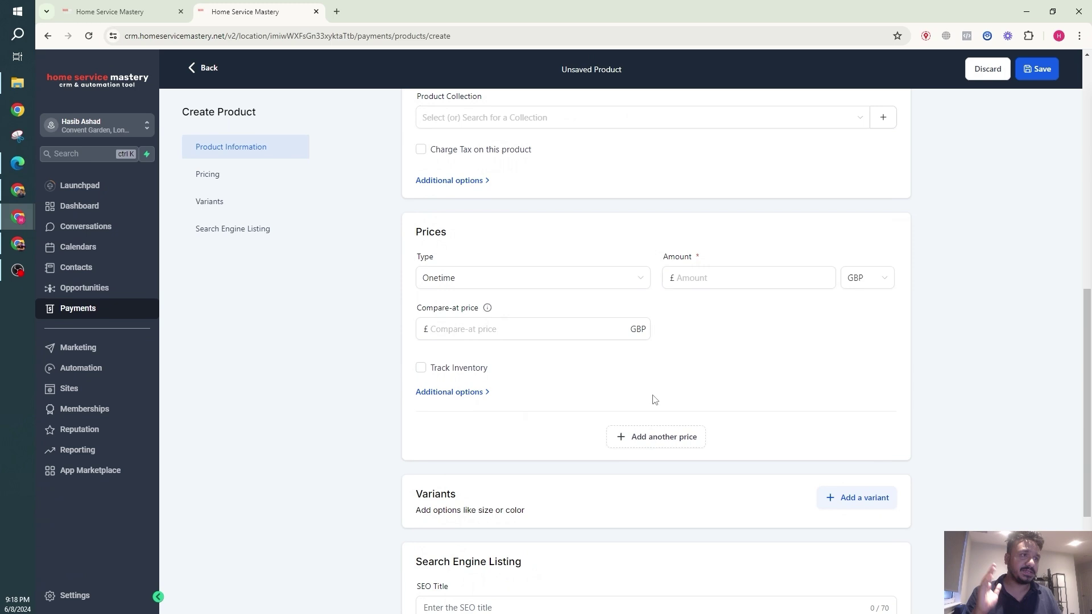
pyautogui.scroll(-3, 546, 341)
pyautogui.scroll(-3, 555, 359)
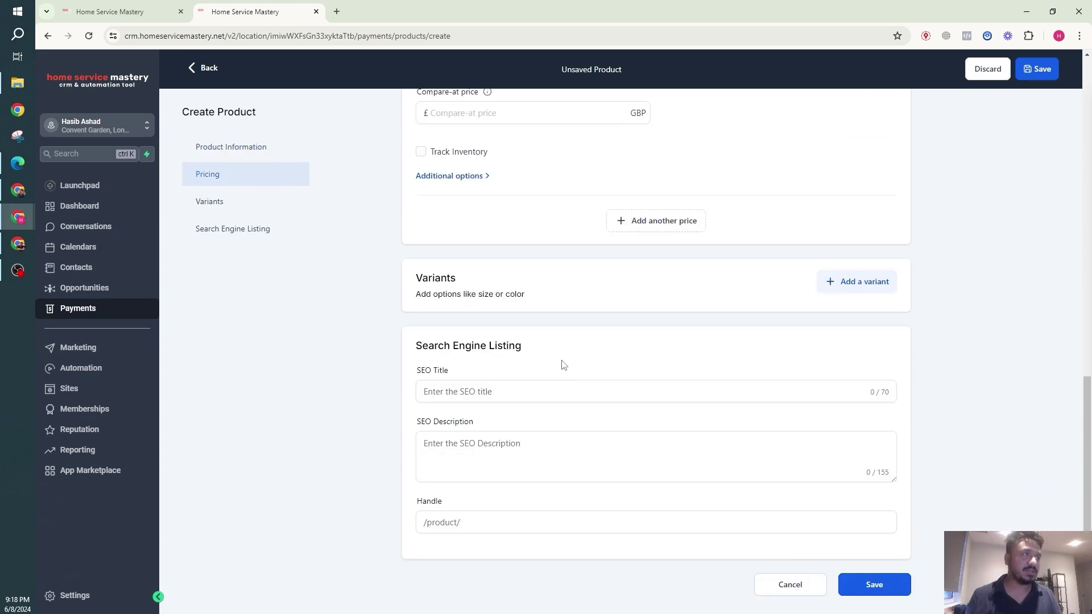
pyautogui.click(231, 147)
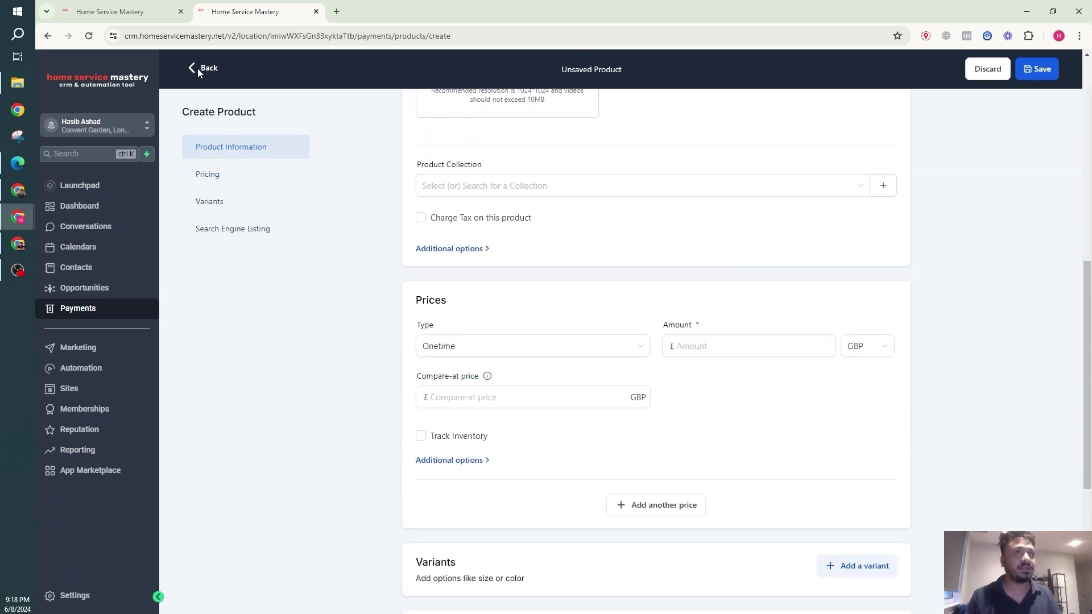
pyautogui.click(197, 68)
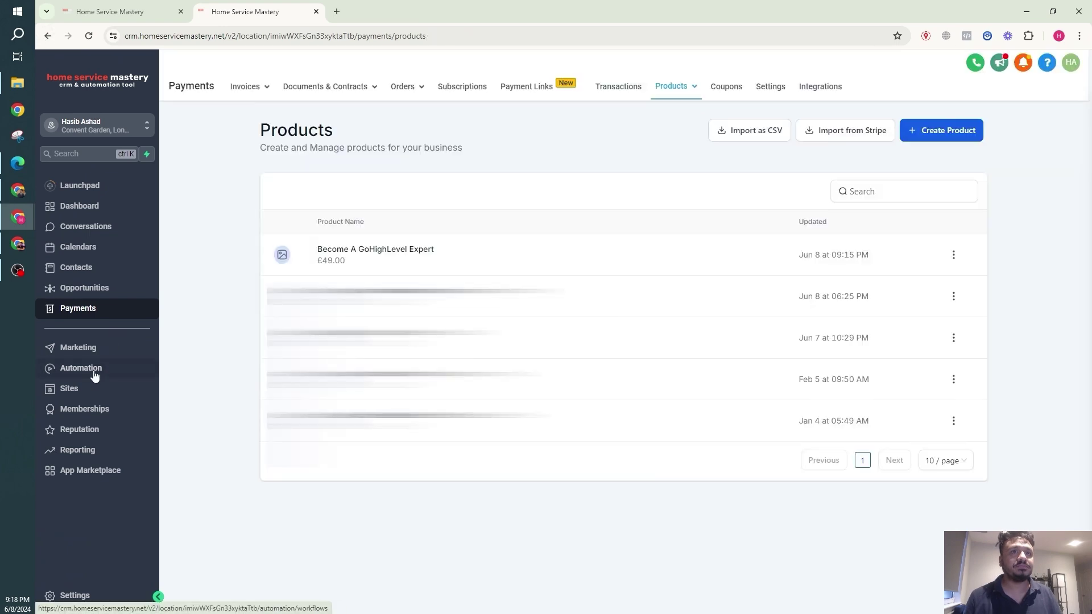
# Reopen the Become A GHL Expert funnel's Products tab and choose the Become A GoHighLevel Expert product.
pyautogui.click(68, 388)
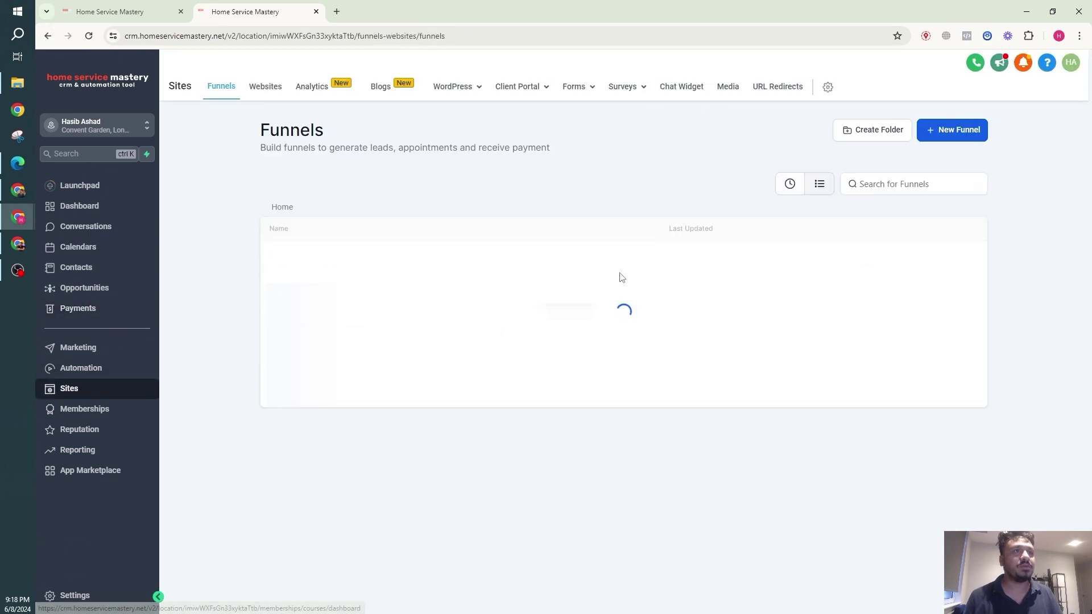
pyautogui.click(316, 453)
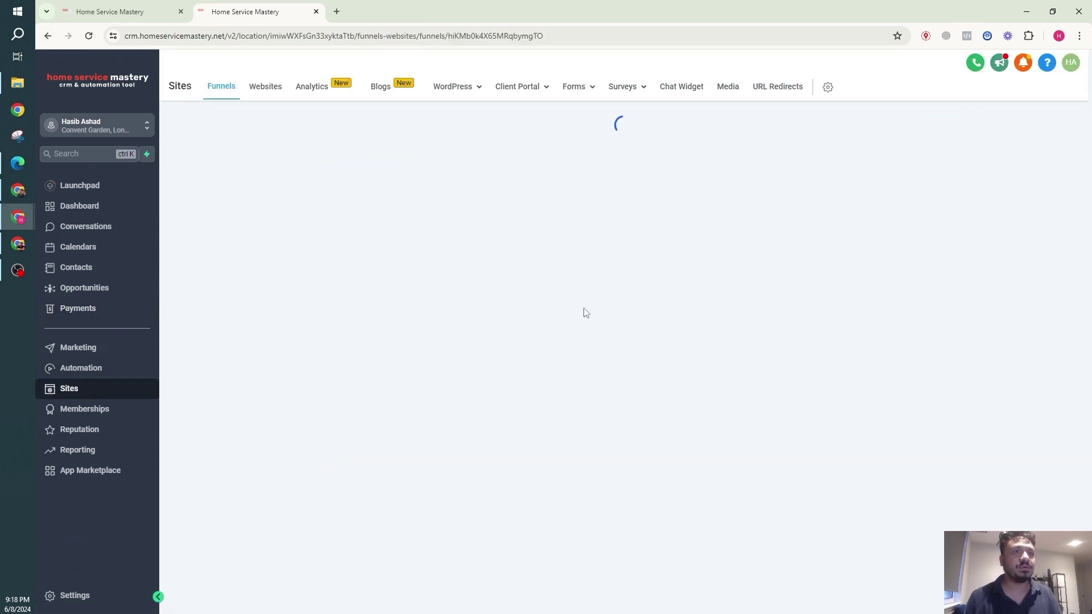
pyautogui.click(909, 198)
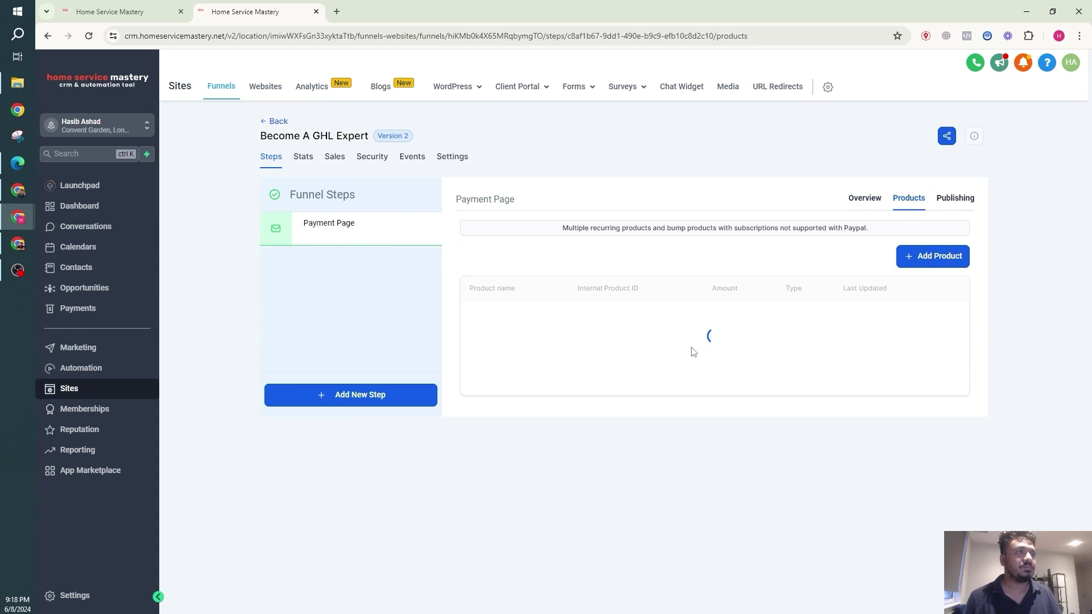
pyautogui.click(937, 256)
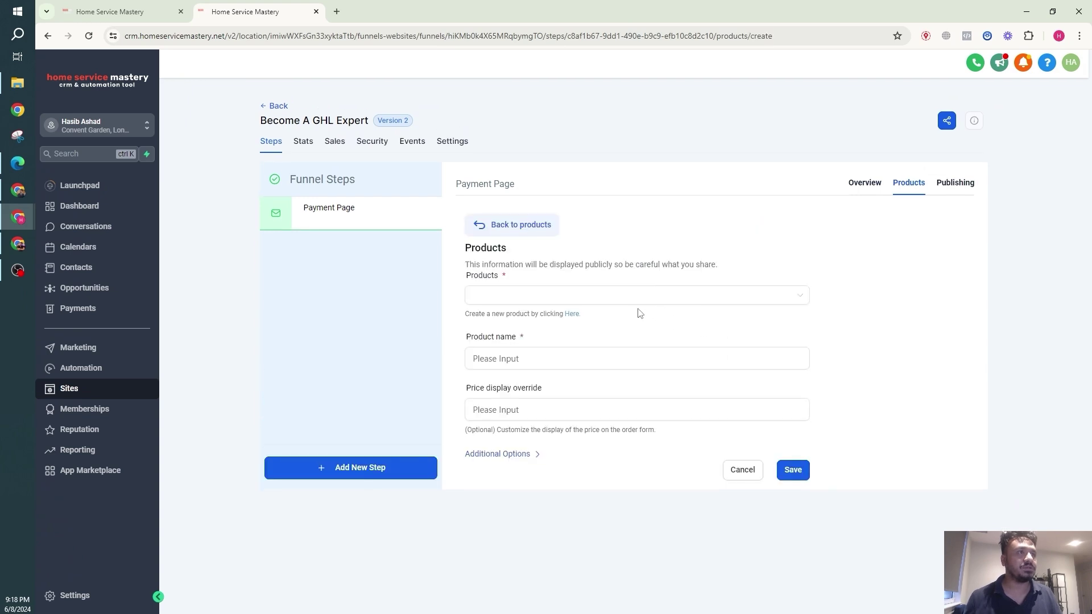
pyautogui.click(636, 300)
pyautogui.click(597, 323)
# Select its £49 price, save the product to the Payment Page step and return to Overview.
pyautogui.click(568, 357)
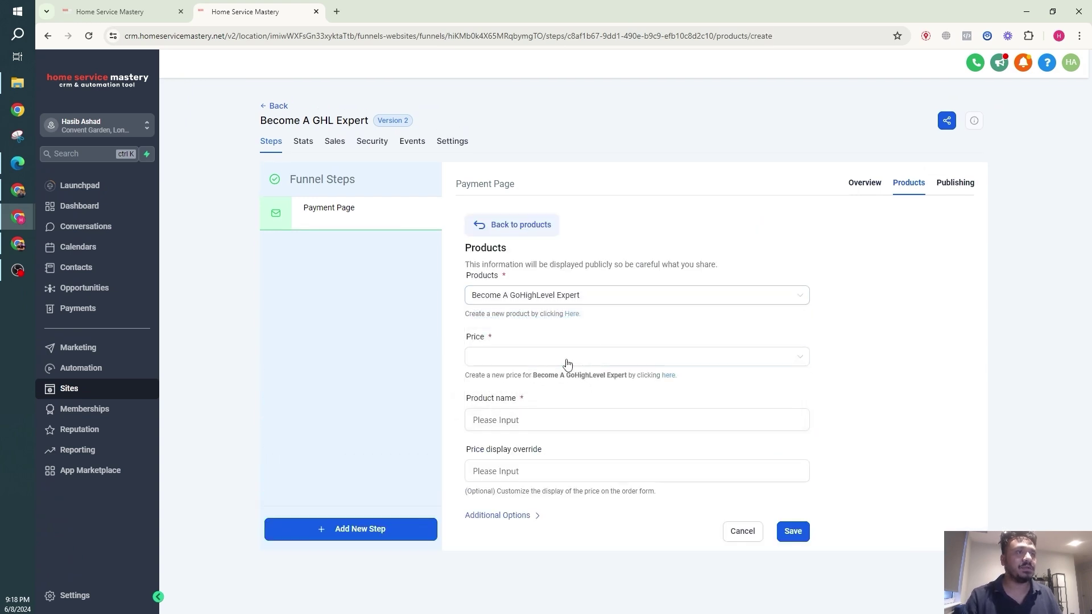
pyautogui.click(563, 381)
pyautogui.click(597, 471)
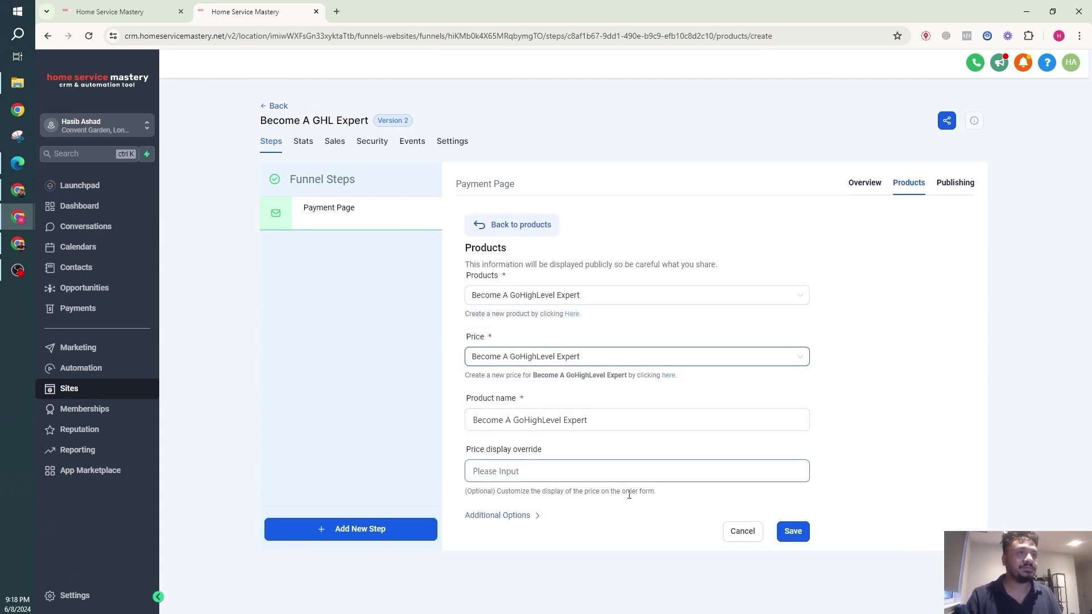
pyautogui.click(793, 531)
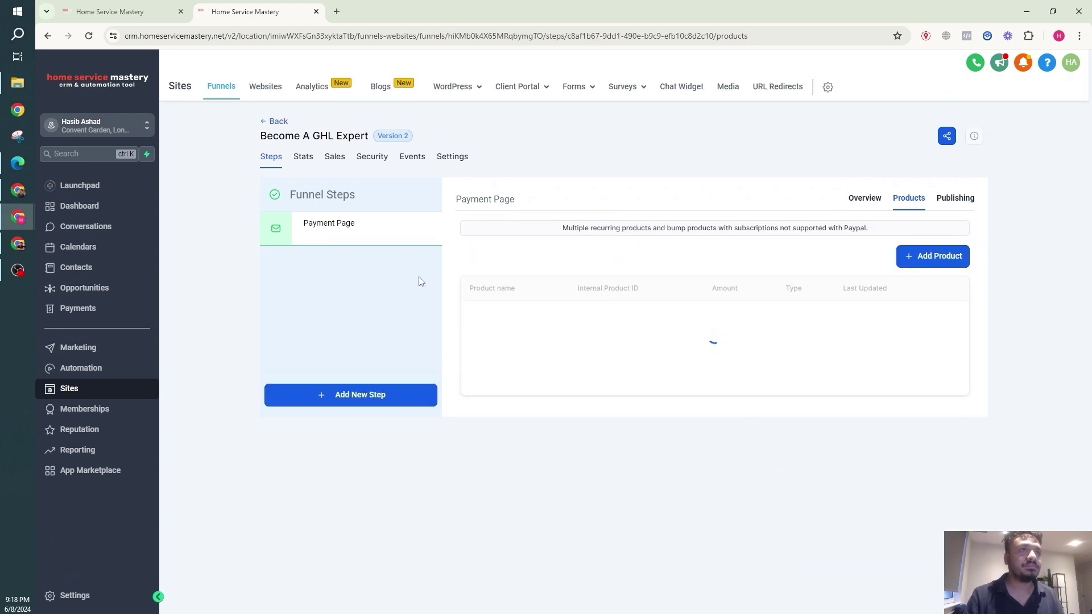
pyautogui.click(865, 198)
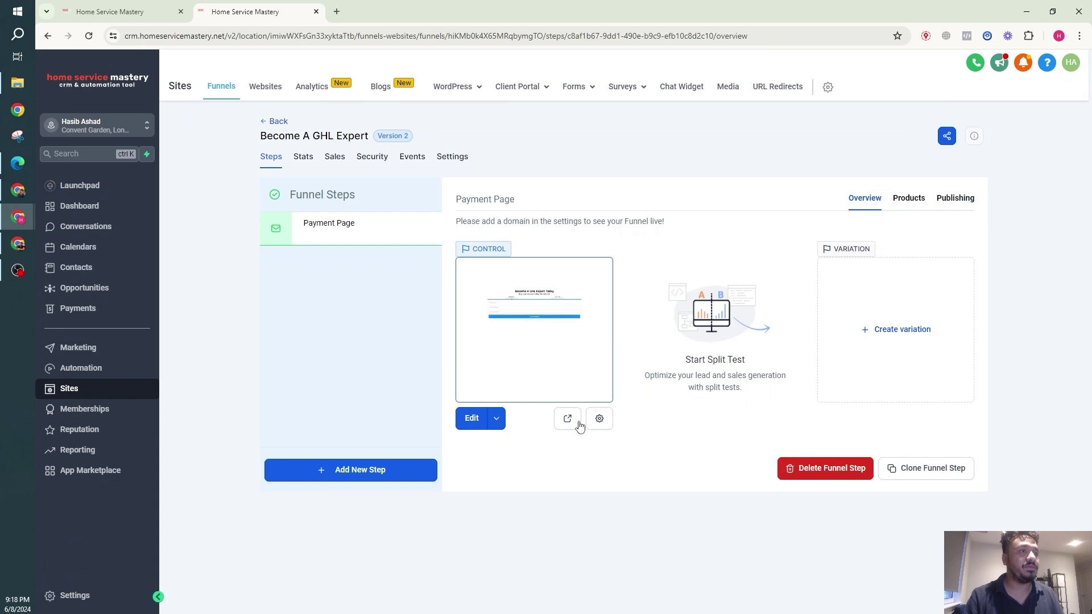
# Preview the payment page with test name, email and phone, reach the £49.00 order step, then return to the funnel tab.
pyautogui.click(569, 417)
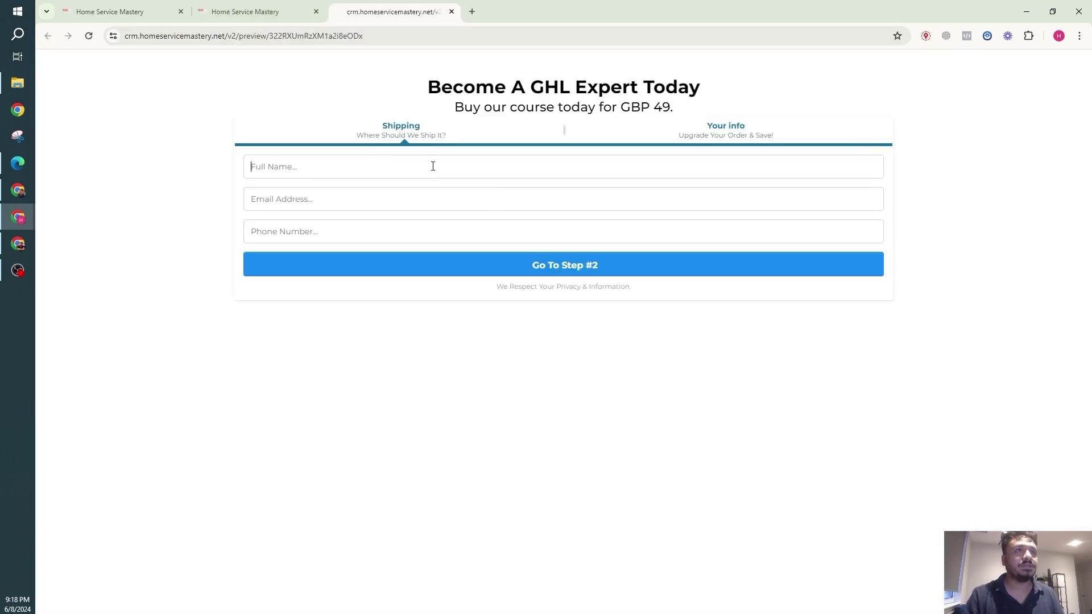
pyautogui.click(433, 166)
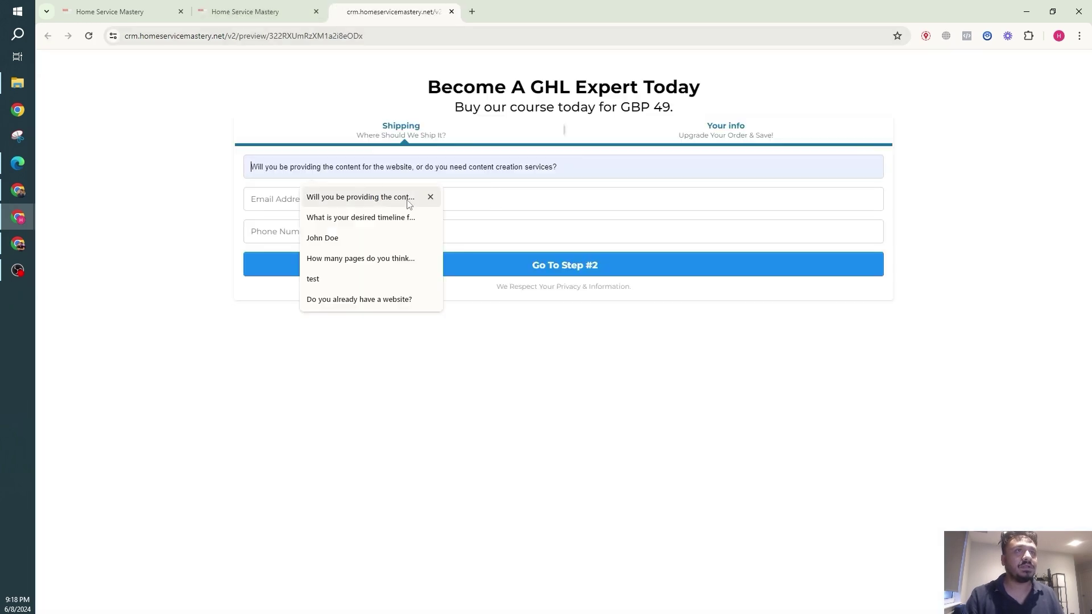
pyautogui.write('JOhn')
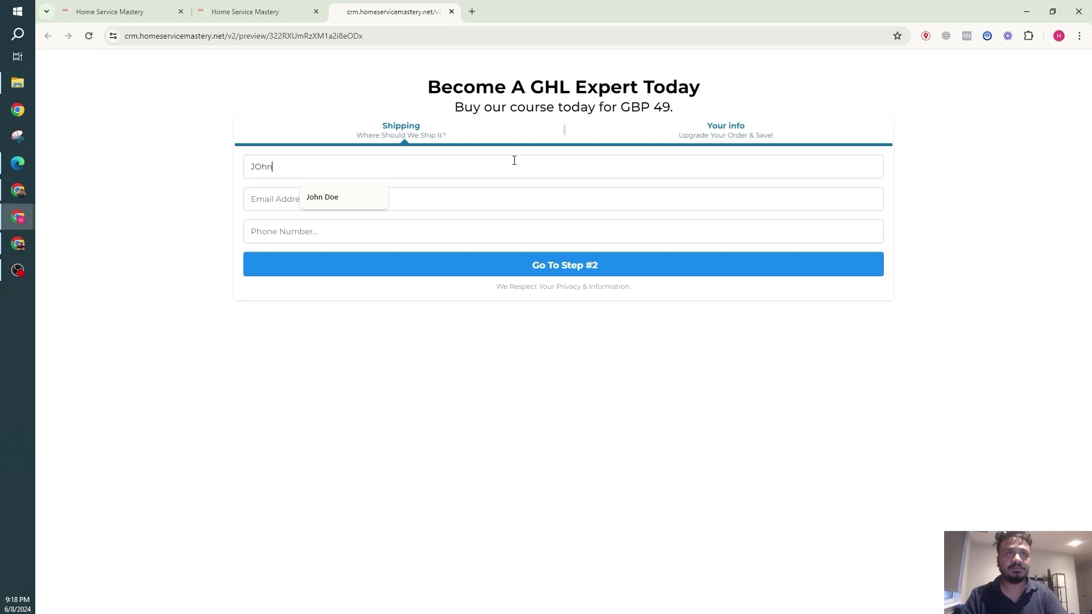
pyautogui.click(323, 197)
pyautogui.click(576, 263)
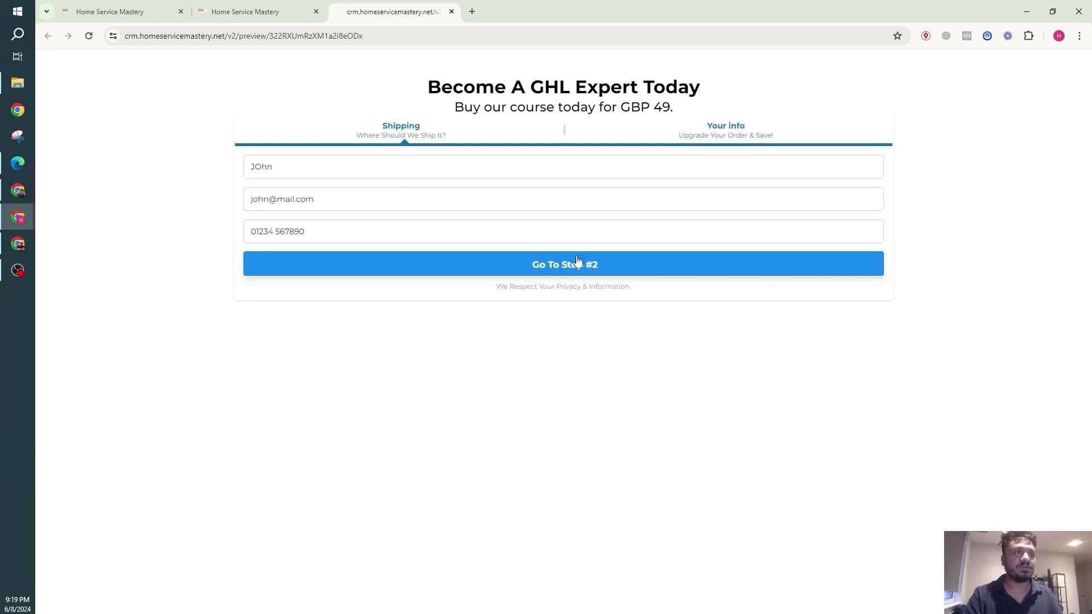
pyautogui.click(453, 168)
pyautogui.write('Doe')
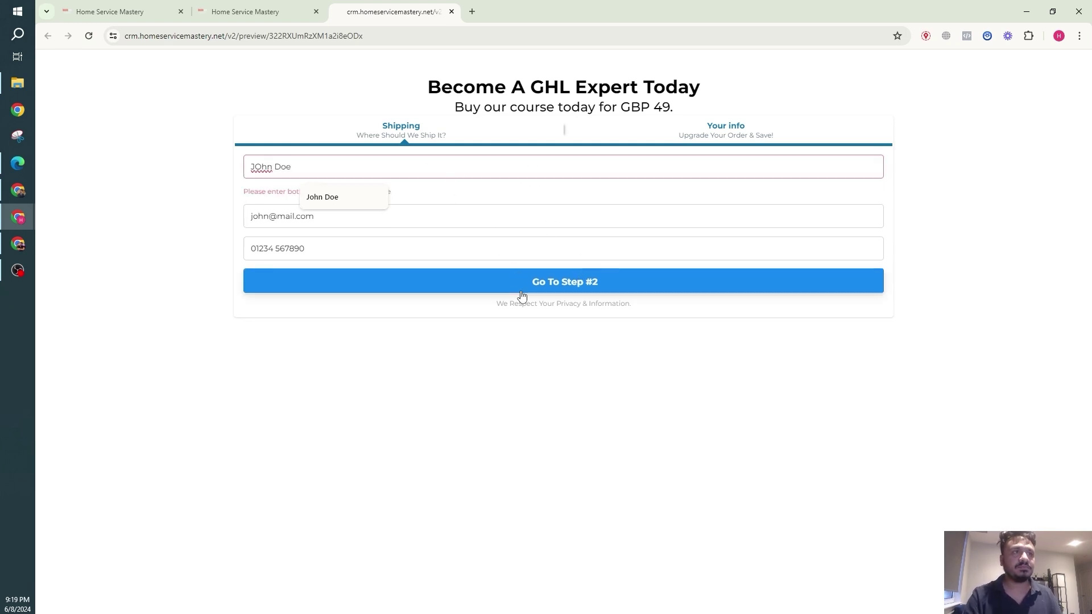
pyautogui.click(522, 281)
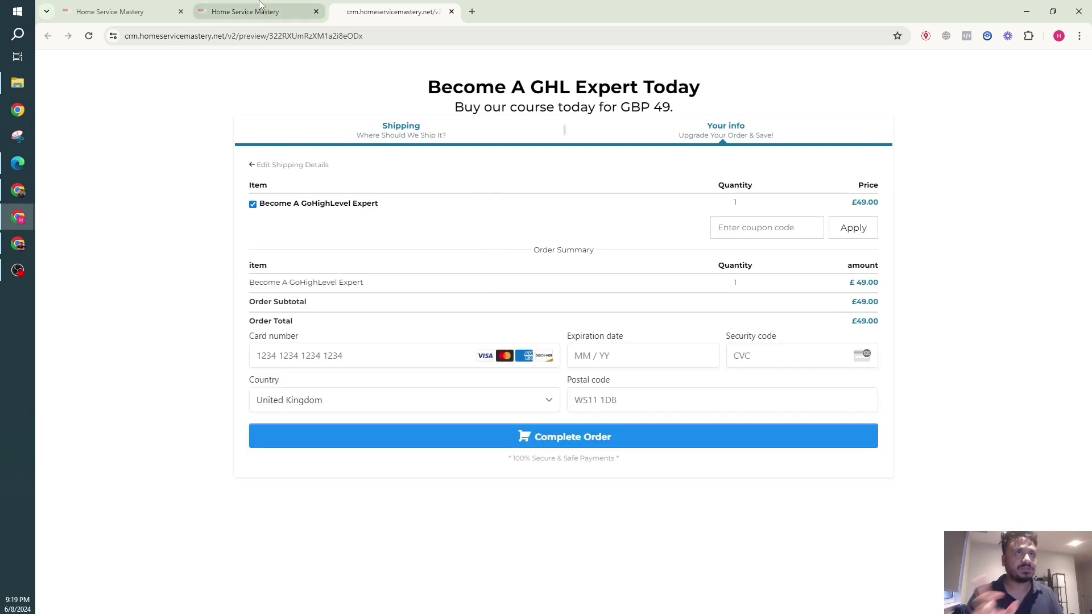
pyautogui.click(245, 11)
# Review the payment step's attached products and the checkout preview, returning to the step overview.
pyautogui.click(909, 198)
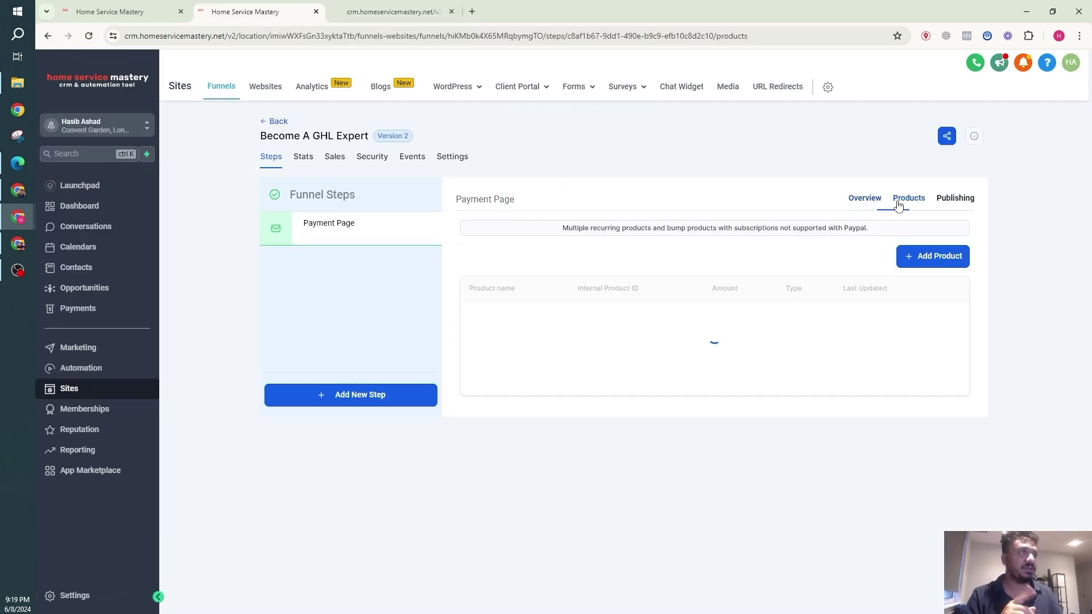
pyautogui.click(864, 198)
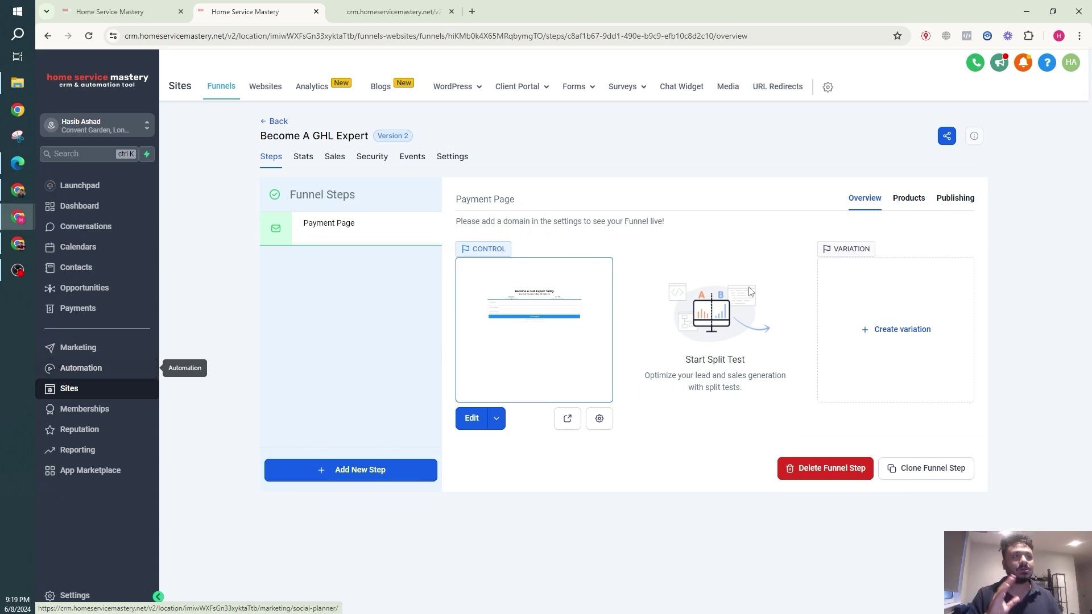
pyautogui.click(909, 198)
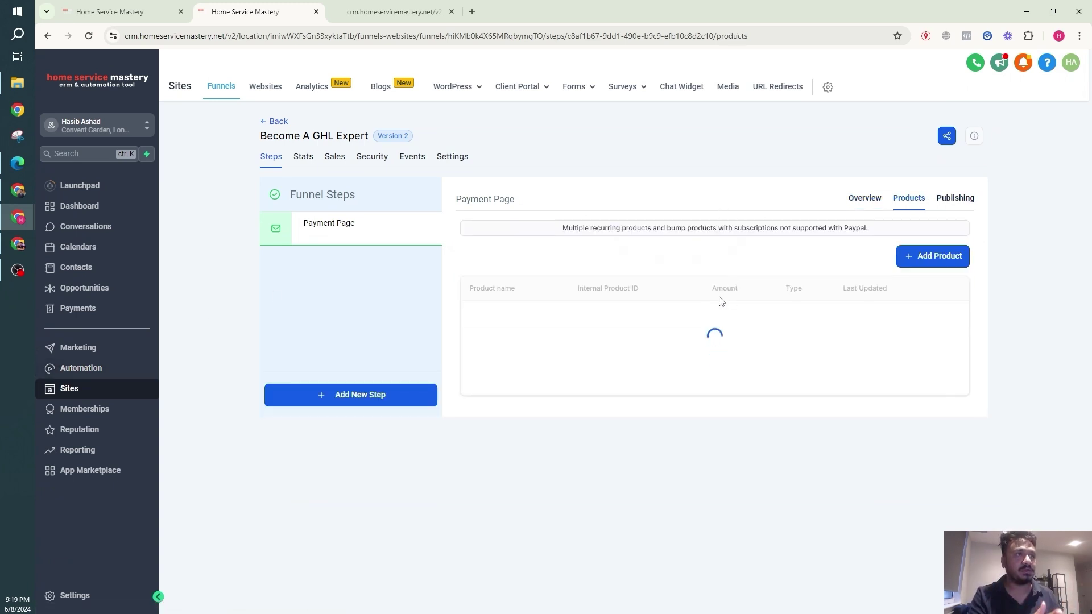
pyautogui.click(864, 198)
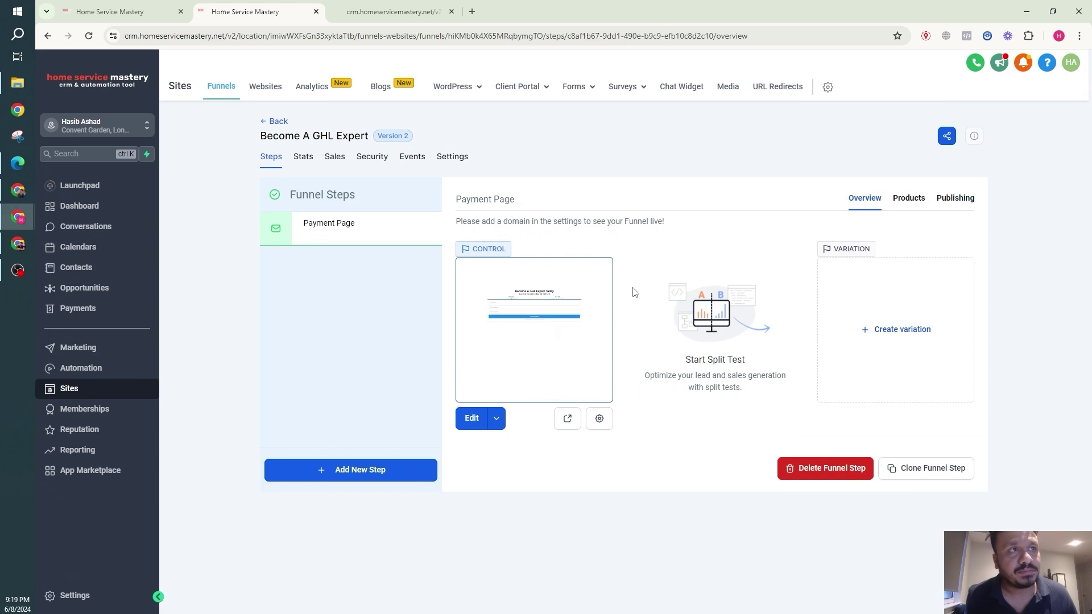
pyautogui.click(908, 198)
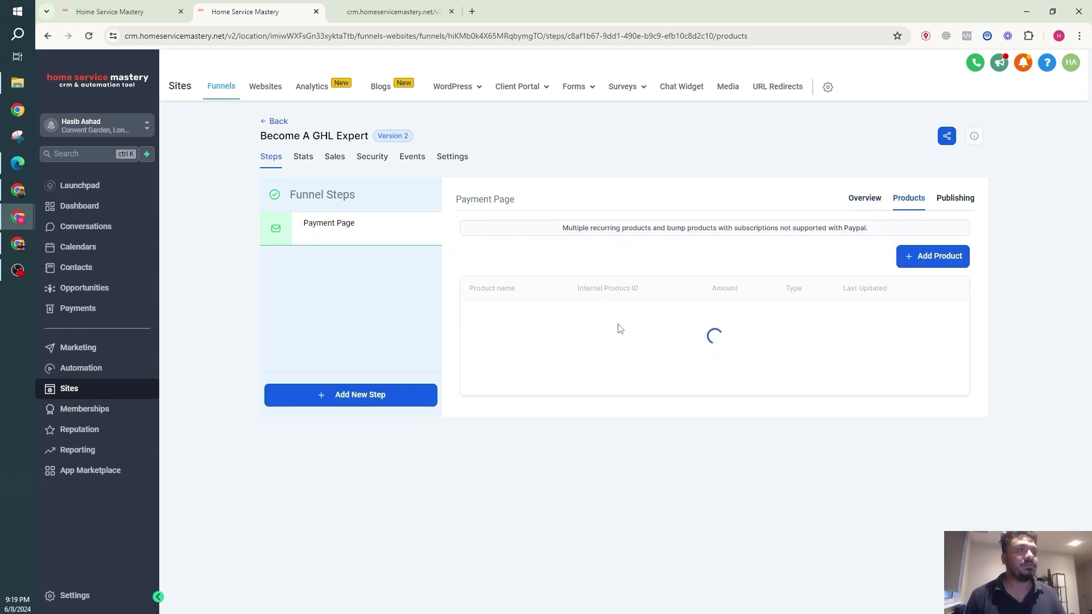
pyautogui.click(865, 198)
pyautogui.click(390, 12)
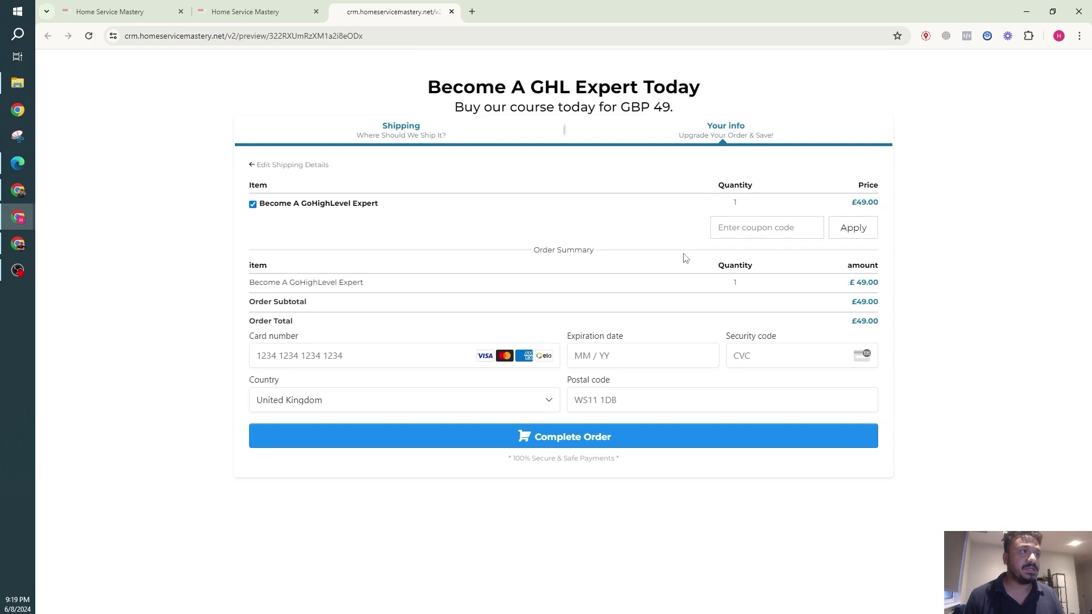
pyautogui.click(254, 12)
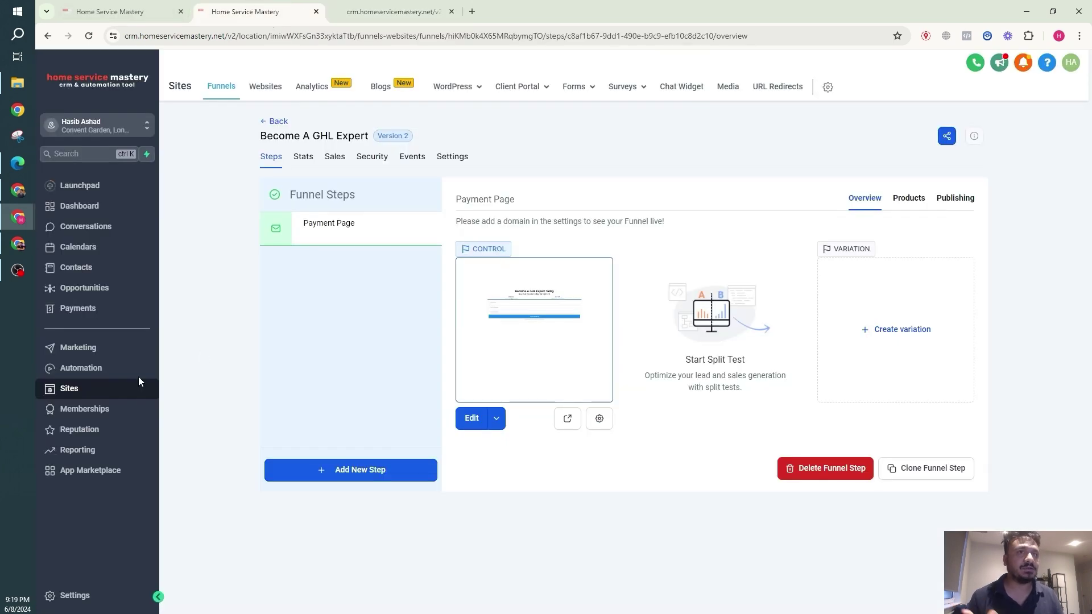
# Go to the Automation workflow list from the sidebar.
pyautogui.click(82, 368)
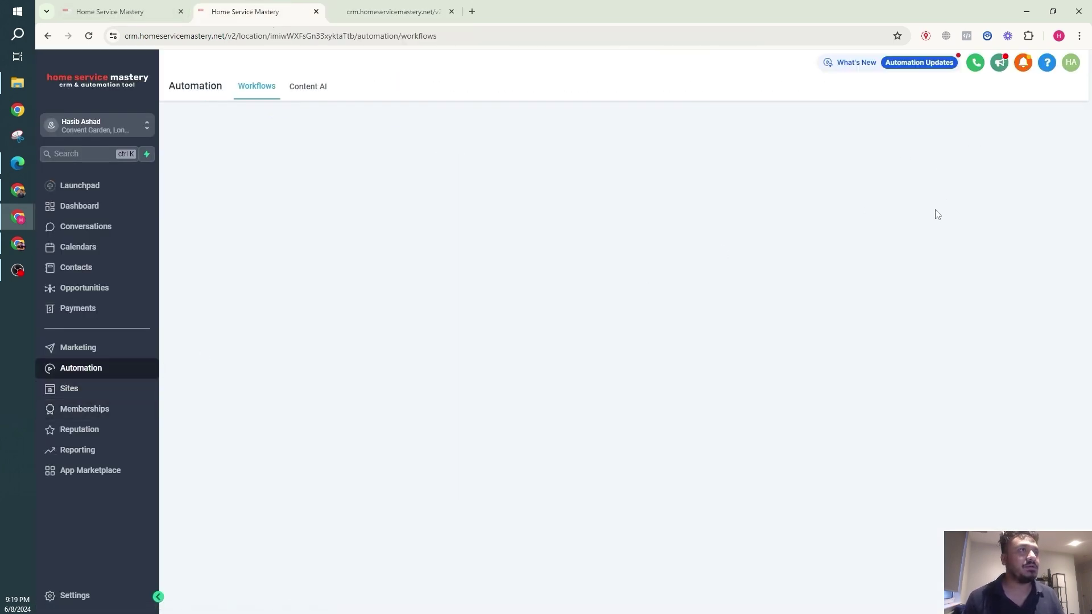
# Create a workflow from scratch and name it 'Payment Made>>Course Grant Access'.
pyautogui.click(938, 129)
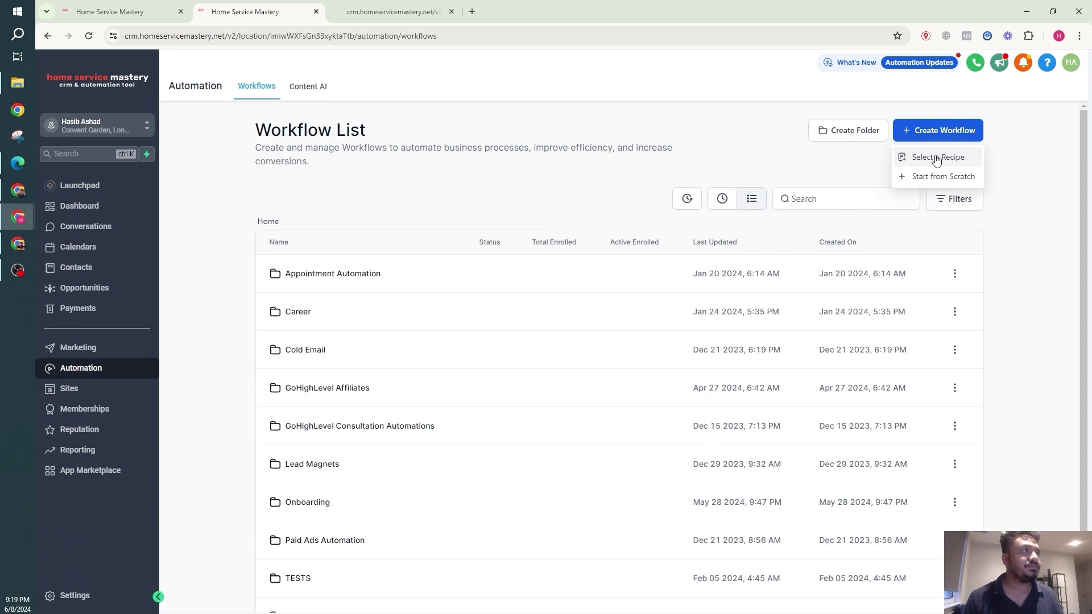
pyautogui.click(943, 176)
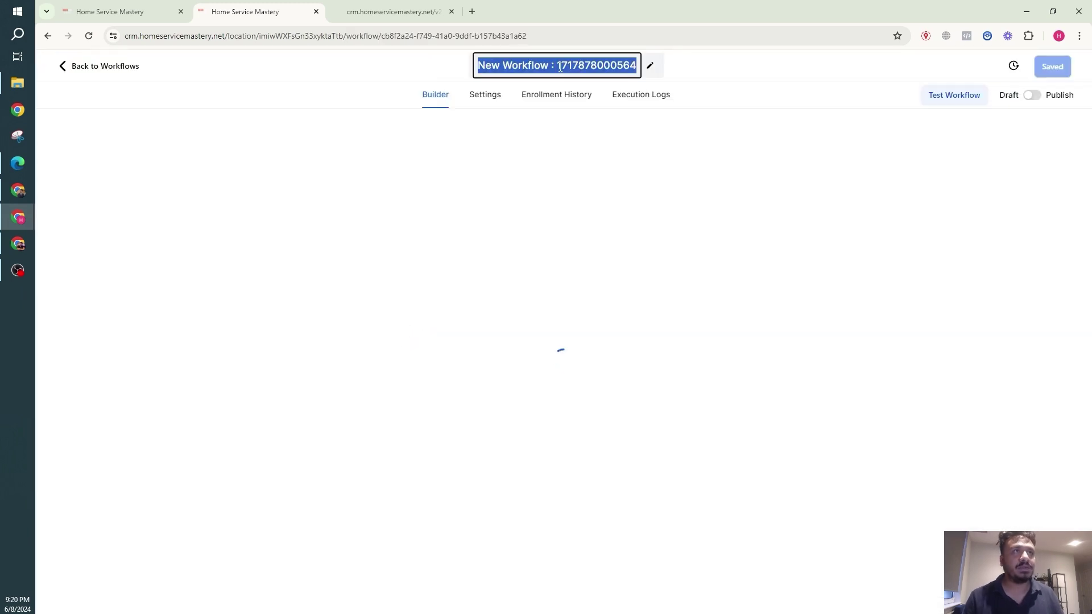
pyautogui.write('Paym')
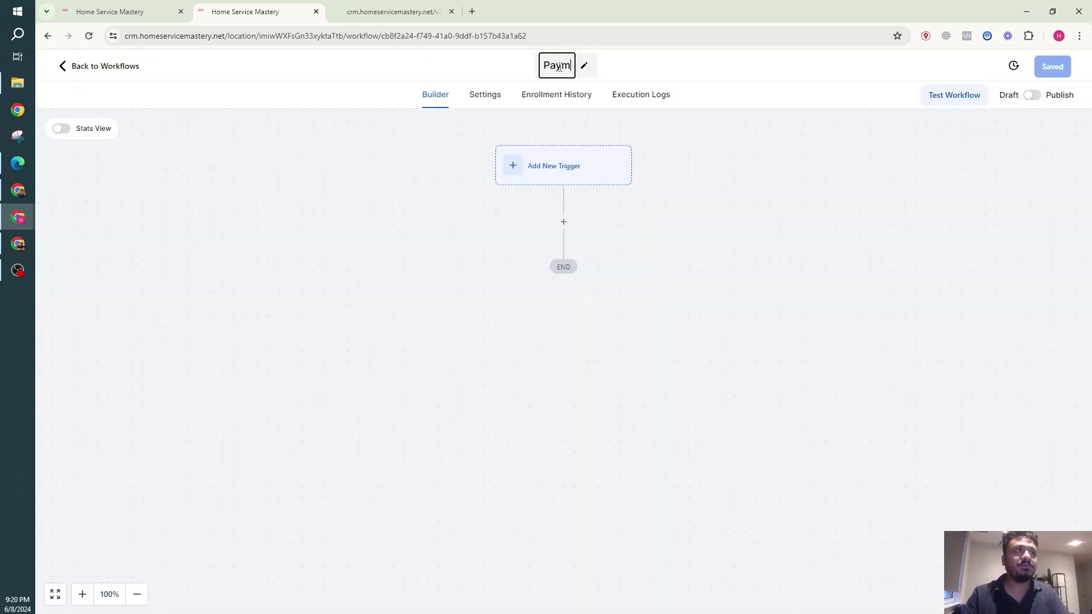
pyautogui.write('ent Made>>Course Grant')
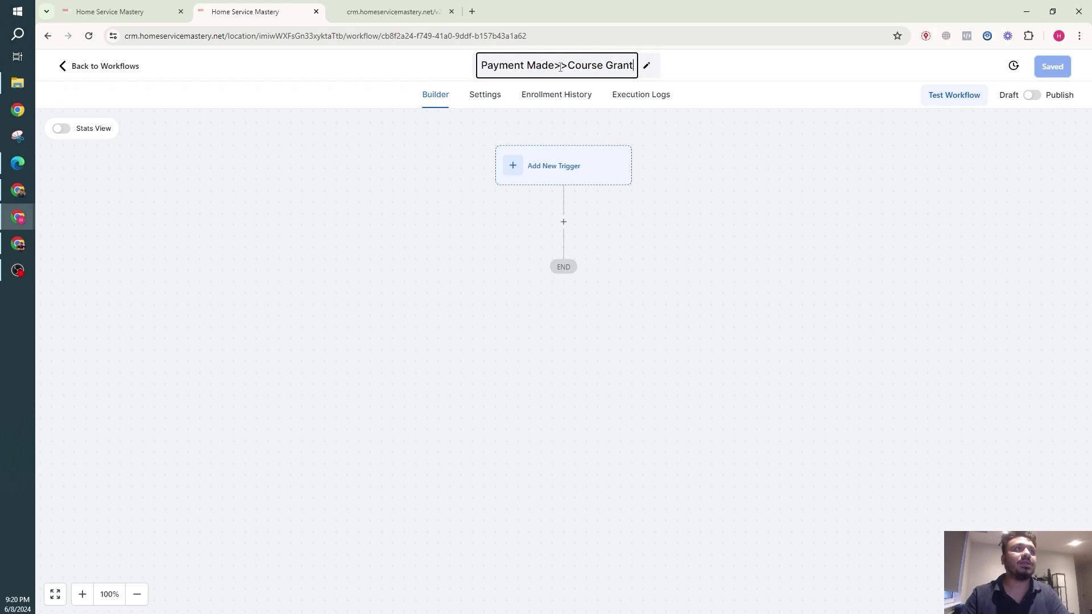
pyautogui.write(' Off')
pyautogui.press('BackSpace')
pyautogui.press('BackSpace')
pyautogui.press('BackSpace')
pyautogui.write('nt Access')
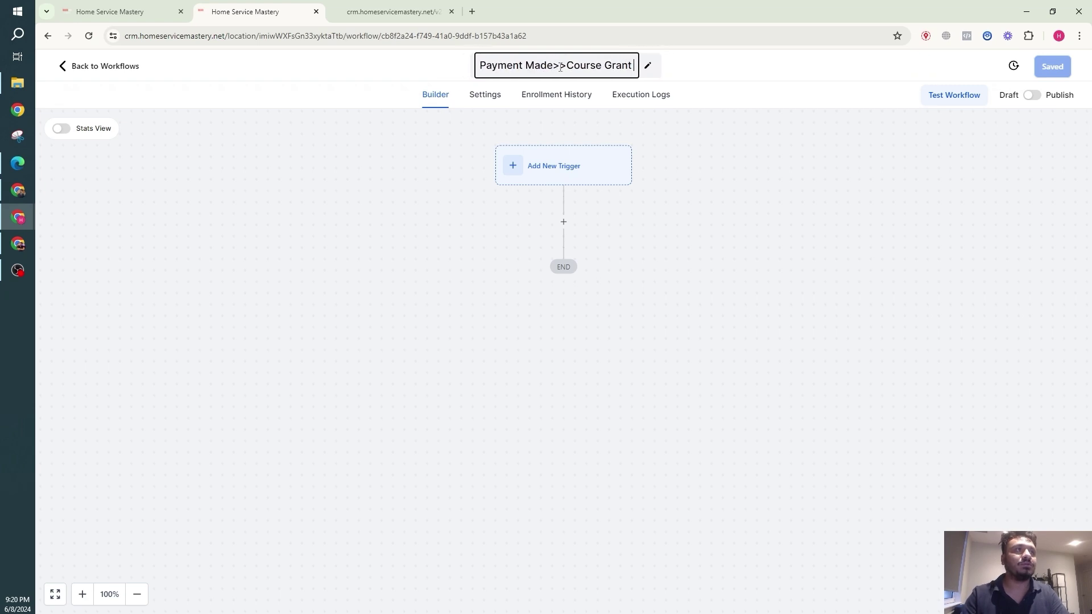
# Confirm the workflow name and choose Order Form Submission as the trigger.
pyautogui.press('Return')
pyautogui.click(564, 166)
pyautogui.click(883, 197)
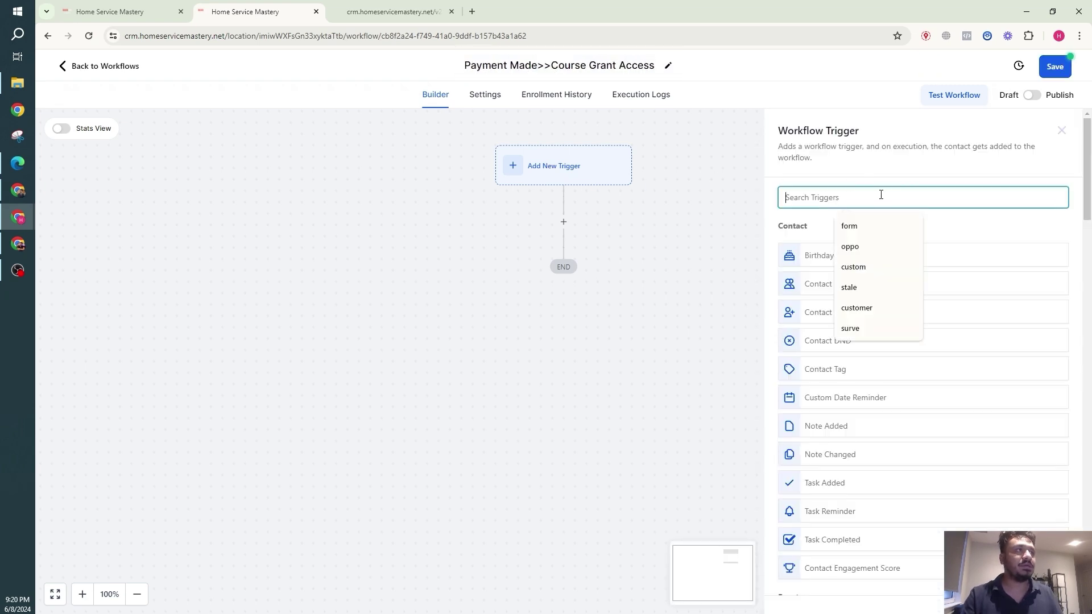
pyautogui.write('order')
pyautogui.click(870, 244)
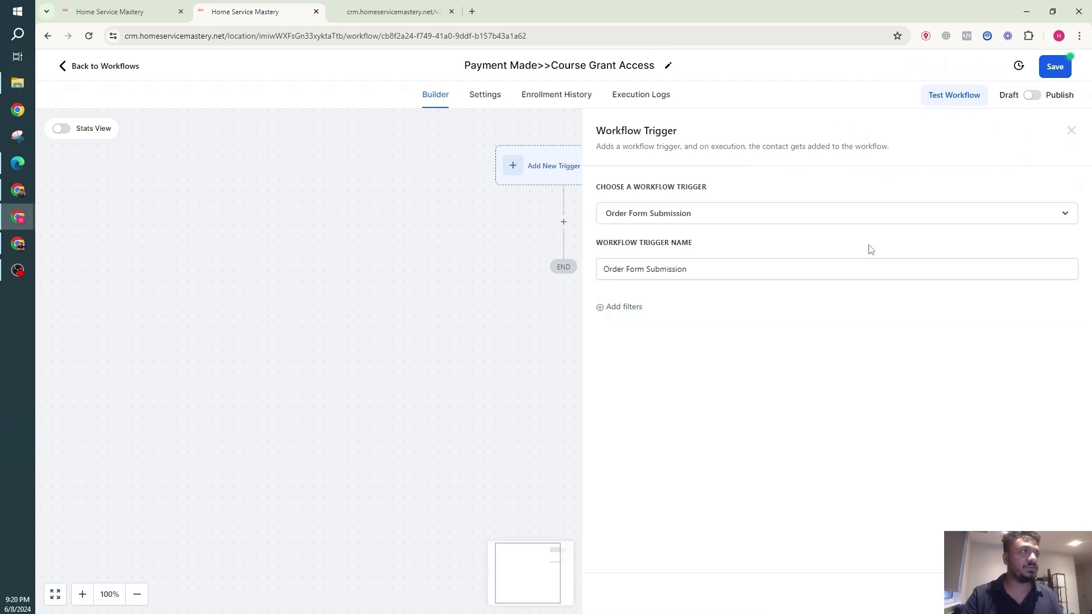
# Filter the trigger to the Become A GHL Expert funnel and its Payment Page.
pyautogui.click(624, 306)
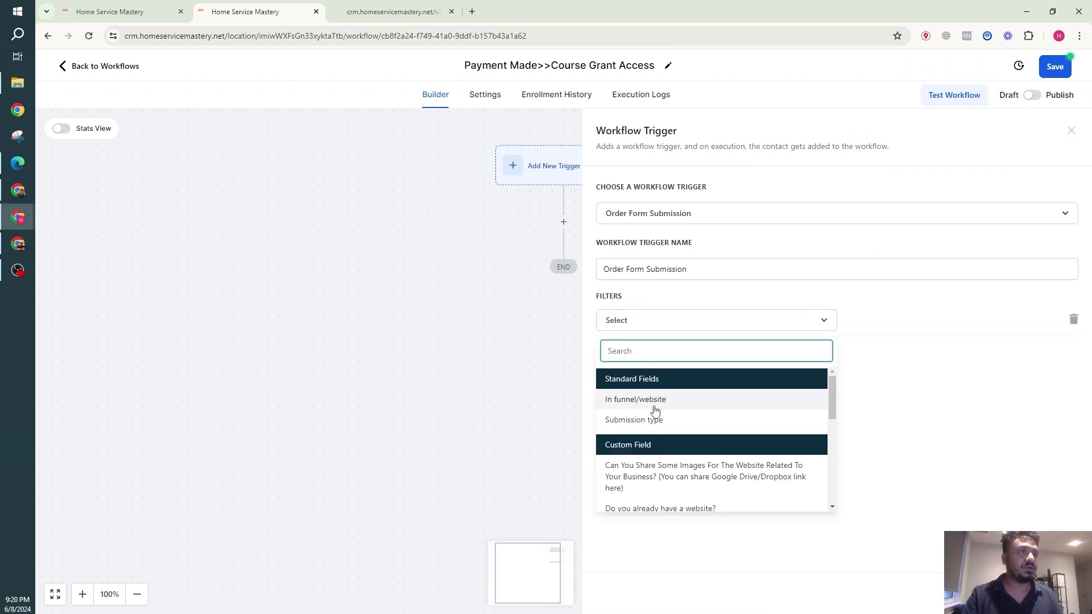
pyautogui.click(648, 397)
pyautogui.click(914, 321)
pyautogui.click(897, 372)
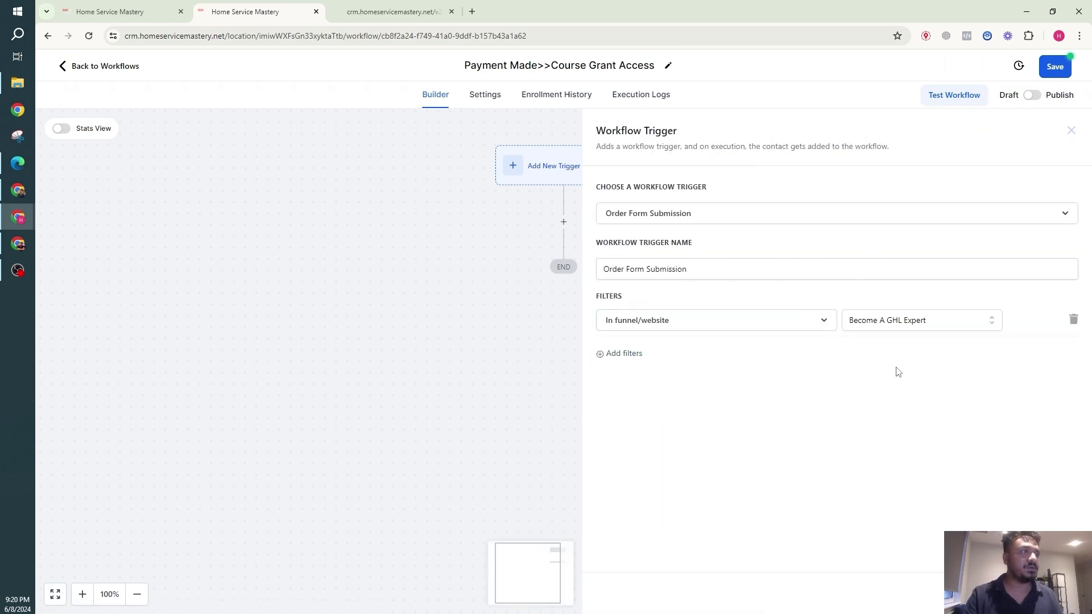
pyautogui.click(623, 354)
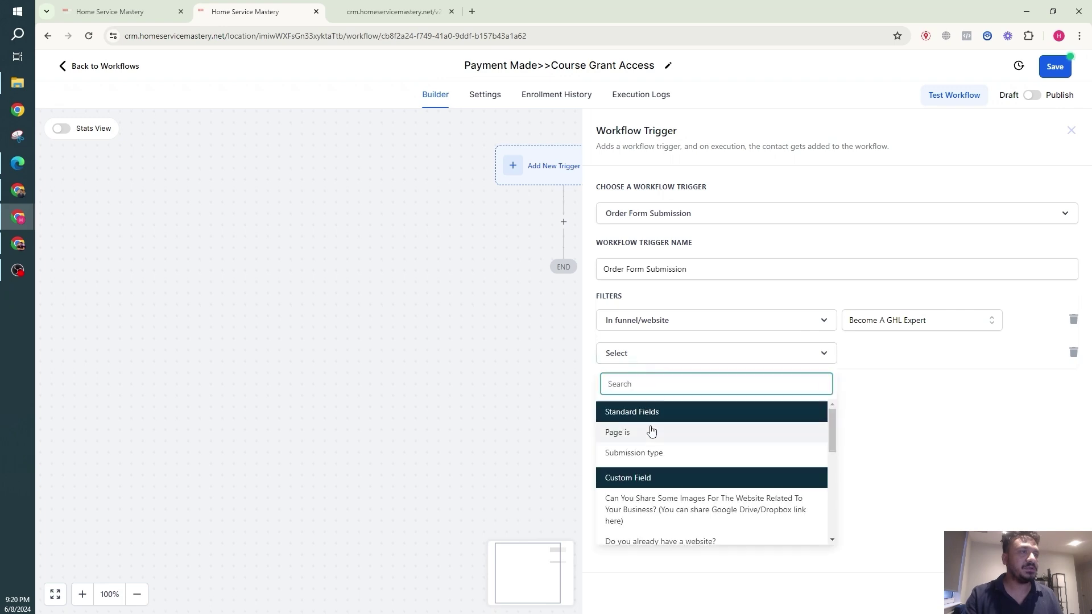
pyautogui.click(622, 432)
pyautogui.click(878, 353)
pyautogui.click(873, 404)
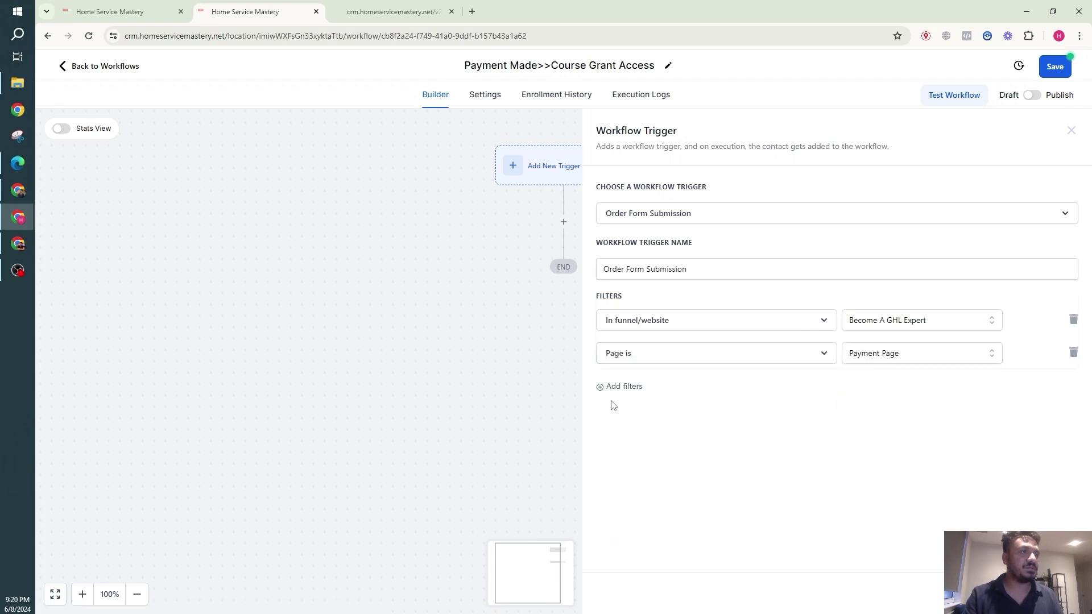
# Add a product filter for Become A GoHighLevel Expert and save the trigger.
pyautogui.click(621, 386)
pyautogui.click(626, 388)
pyautogui.click(643, 465)
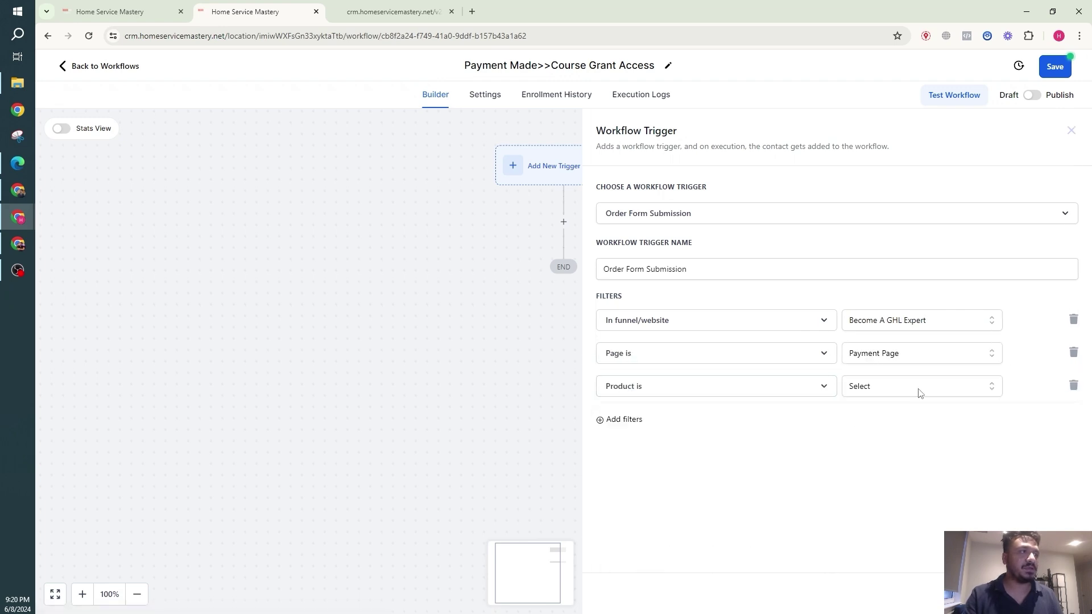
pyautogui.click(918, 387)
pyautogui.click(896, 441)
pyautogui.click(572, 297)
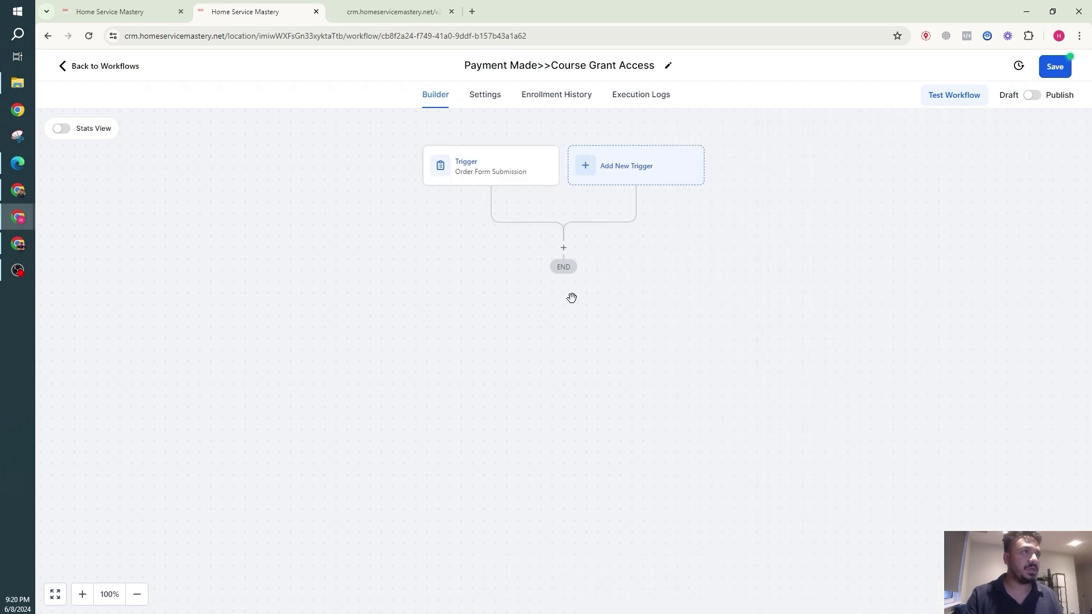
pyautogui.click(563, 251)
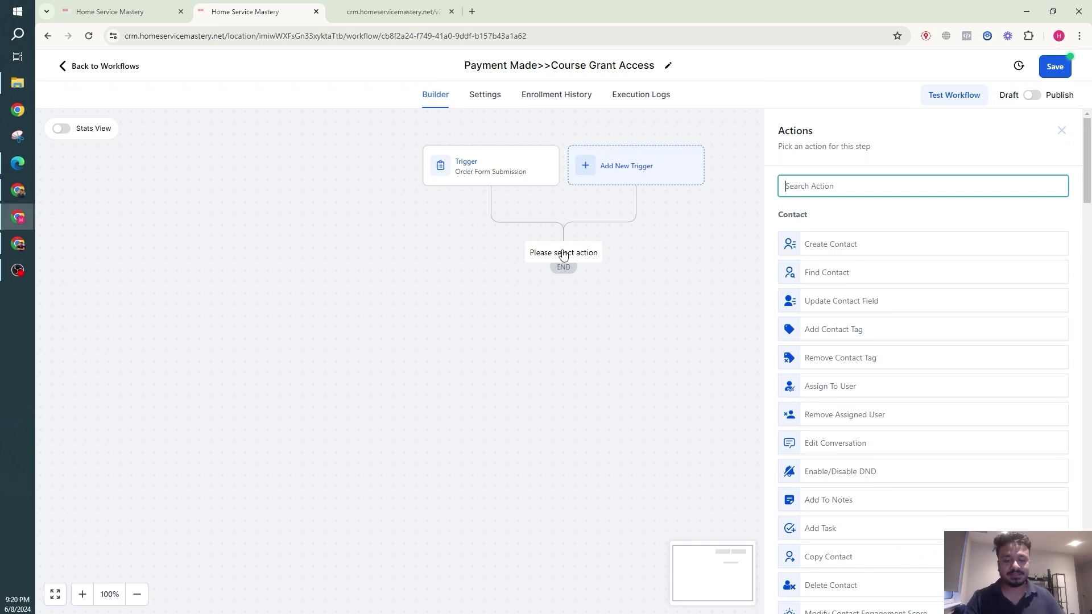
pyautogui.write('gra')
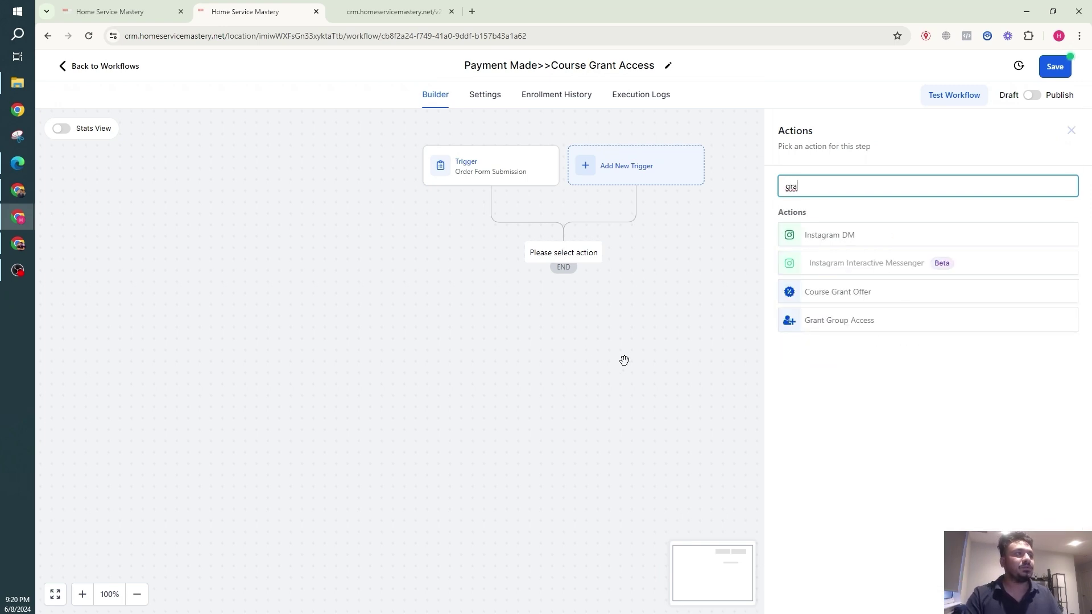
# Add a Course Grant Offer action granting the Become A GoHighLevel Expert Today offer.
pyautogui.click(837, 296)
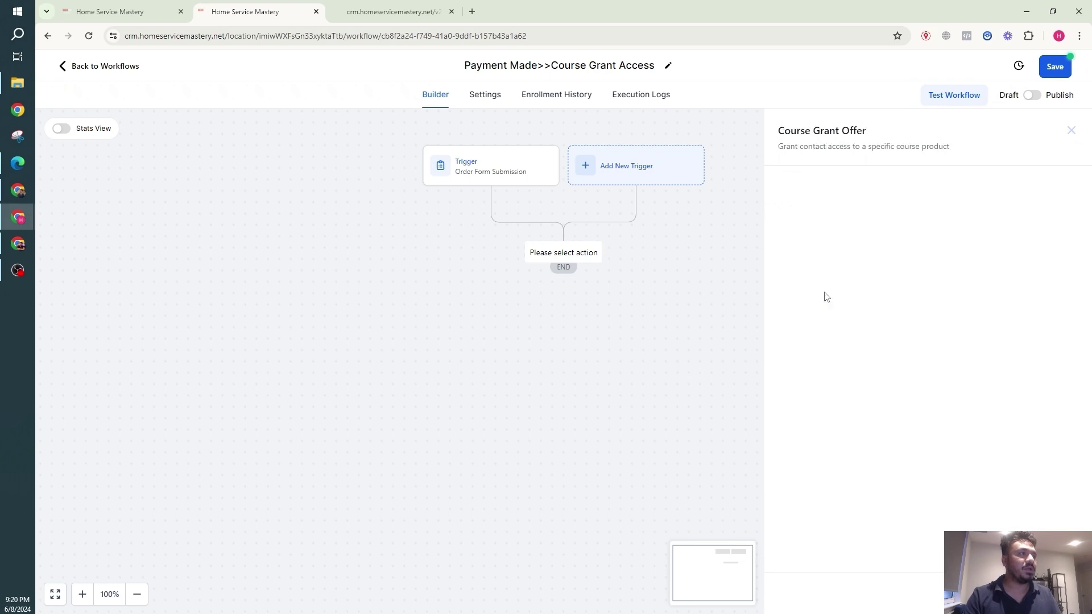
pyautogui.click(816, 260)
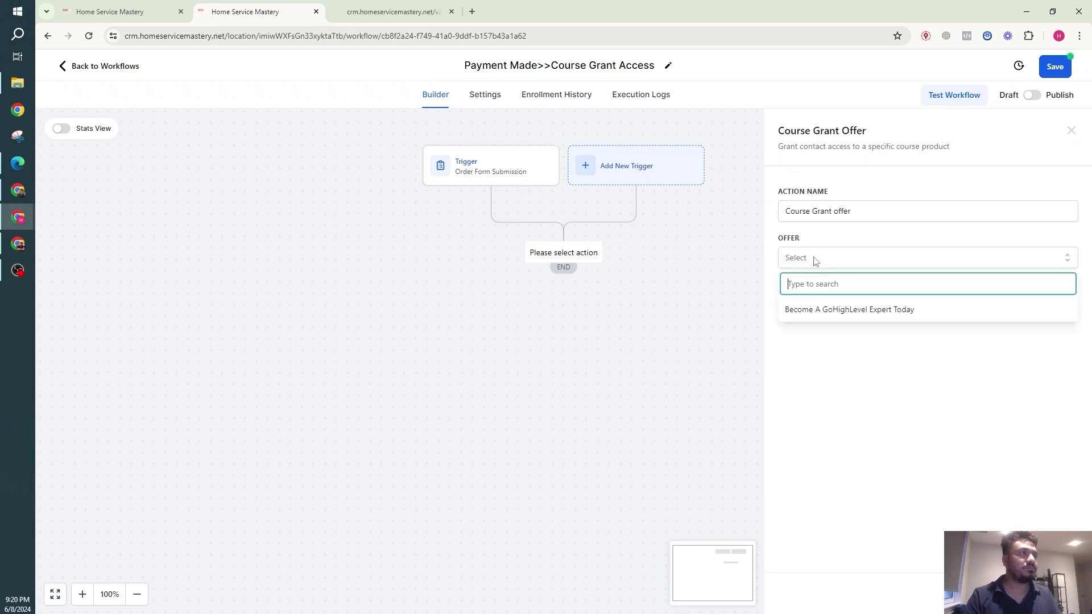
pyautogui.click(827, 309)
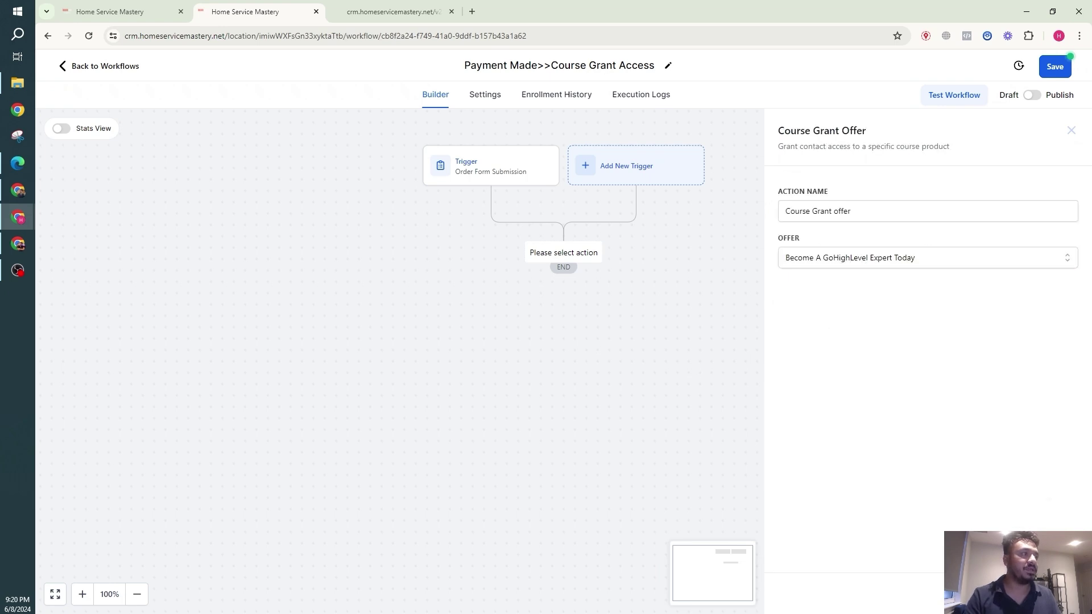
pyautogui.click(1036, 512)
# Publish and save the workflow, then review the course grant step's settings.
pyautogui.click(1032, 94)
pyautogui.click(1054, 67)
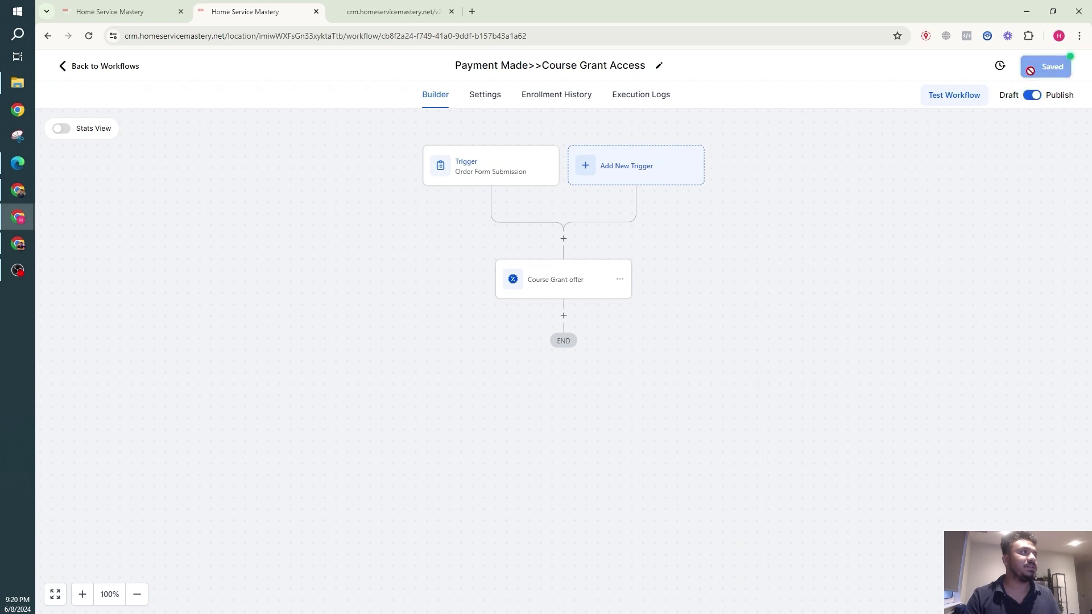
pyautogui.click(597, 283)
pyautogui.click(1072, 131)
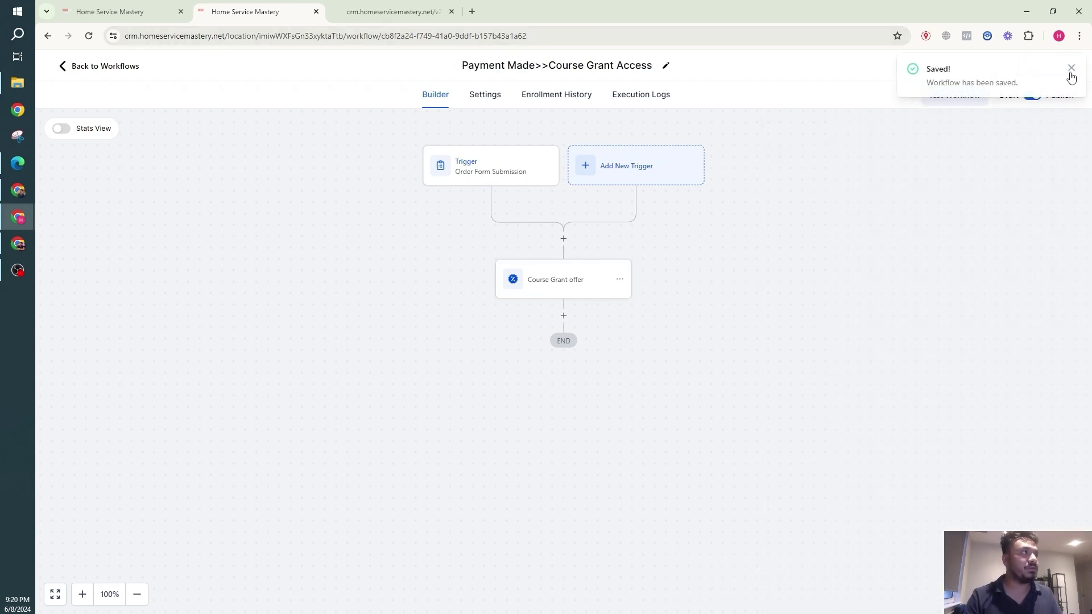
# Navigate via Funnels to Memberships and show the course Offers list.
pyautogui.click(86, 68)
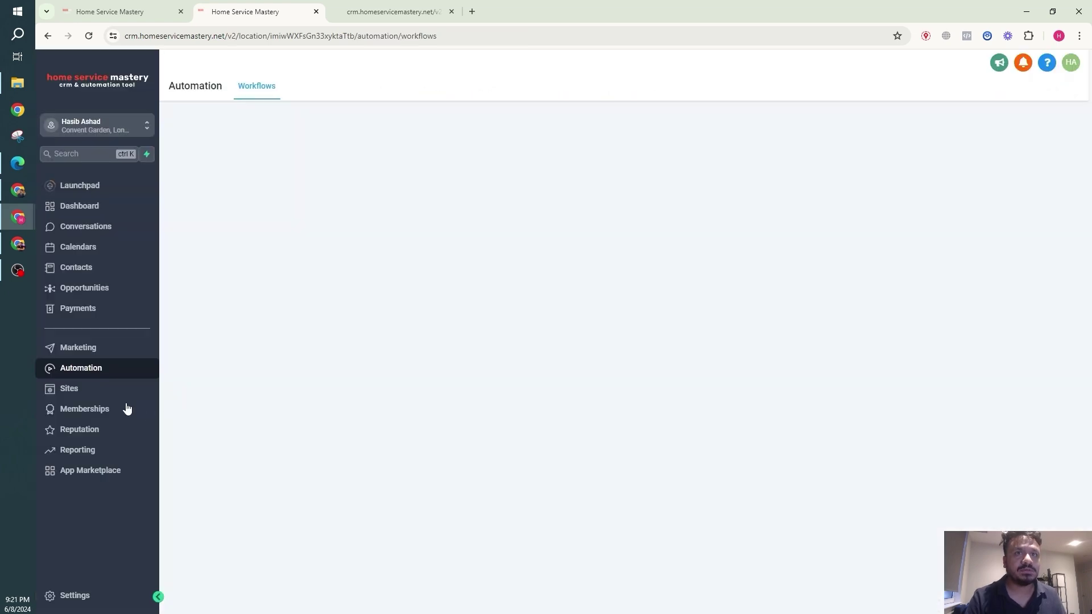
pyautogui.click(81, 388)
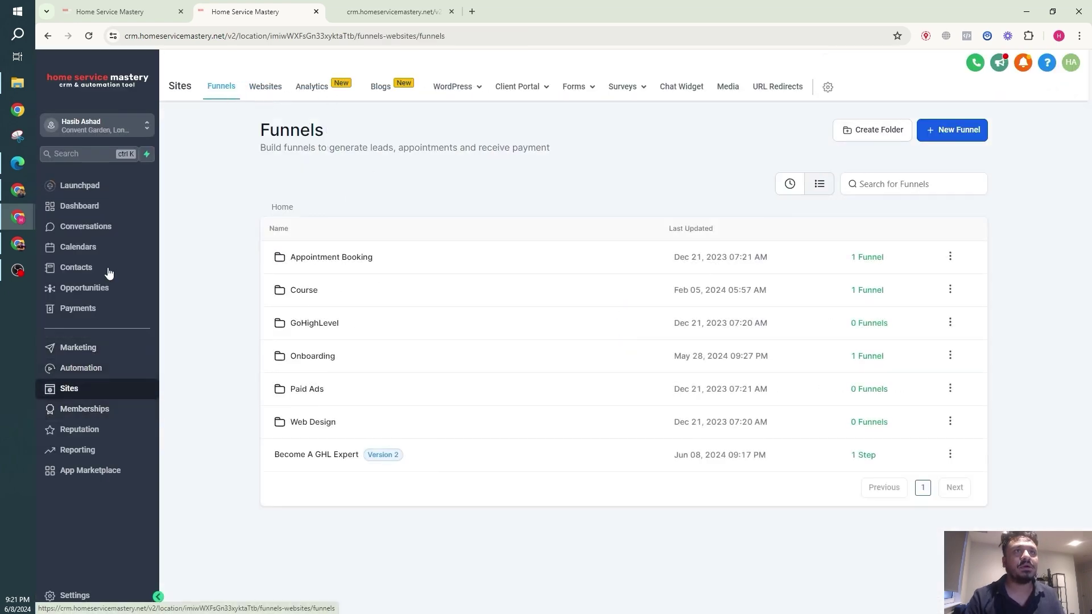
pyautogui.click(84, 408)
pyautogui.moveTo(263, 87)
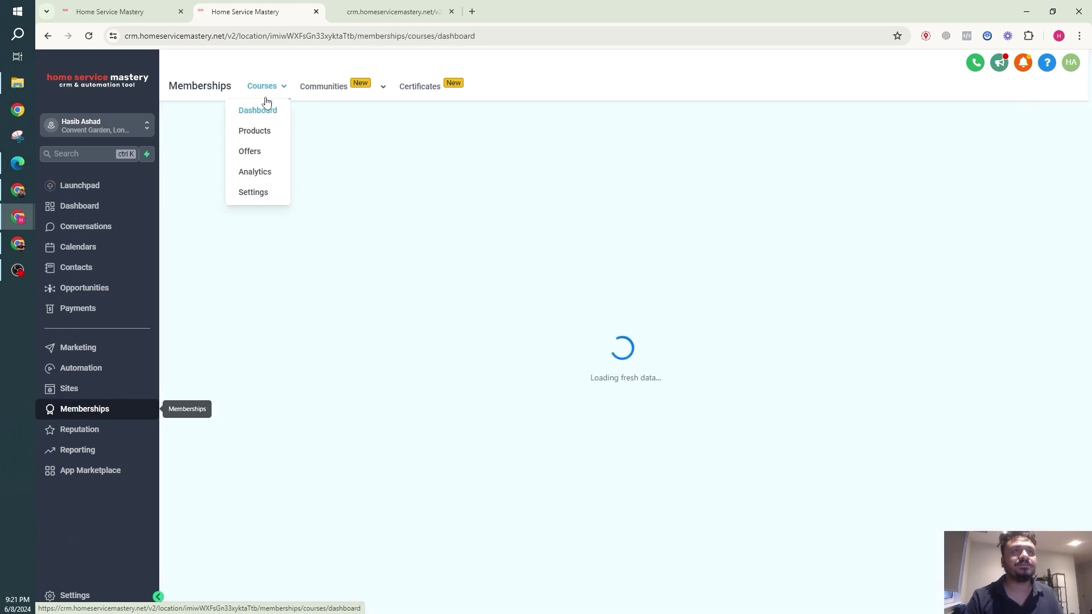
pyautogui.click(250, 151)
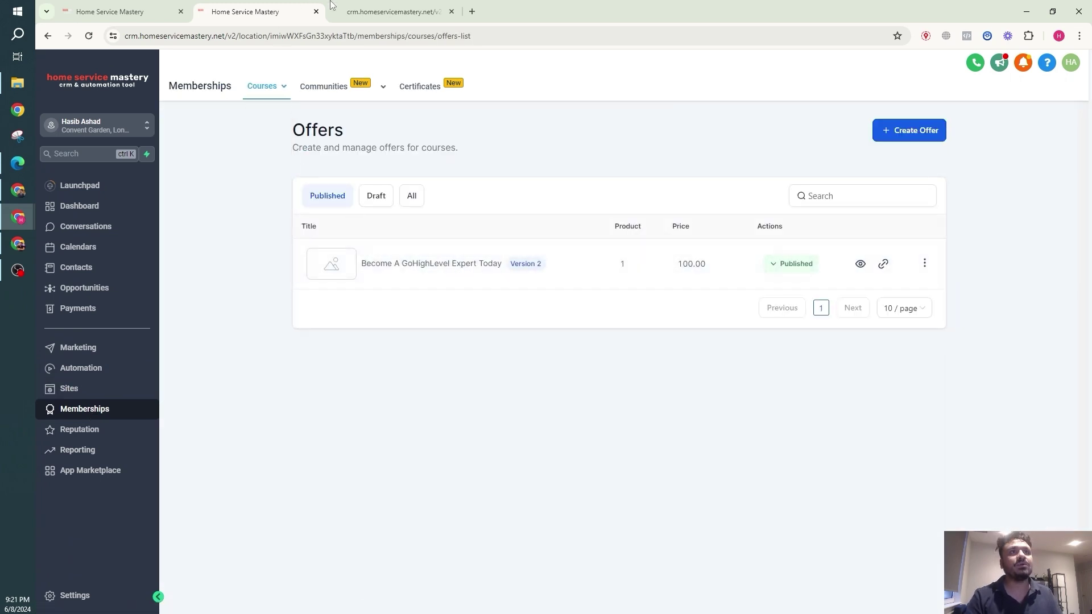
# Check the checkout preview tab, then return to the Offers list and its Courses menu.
pyautogui.click(388, 12)
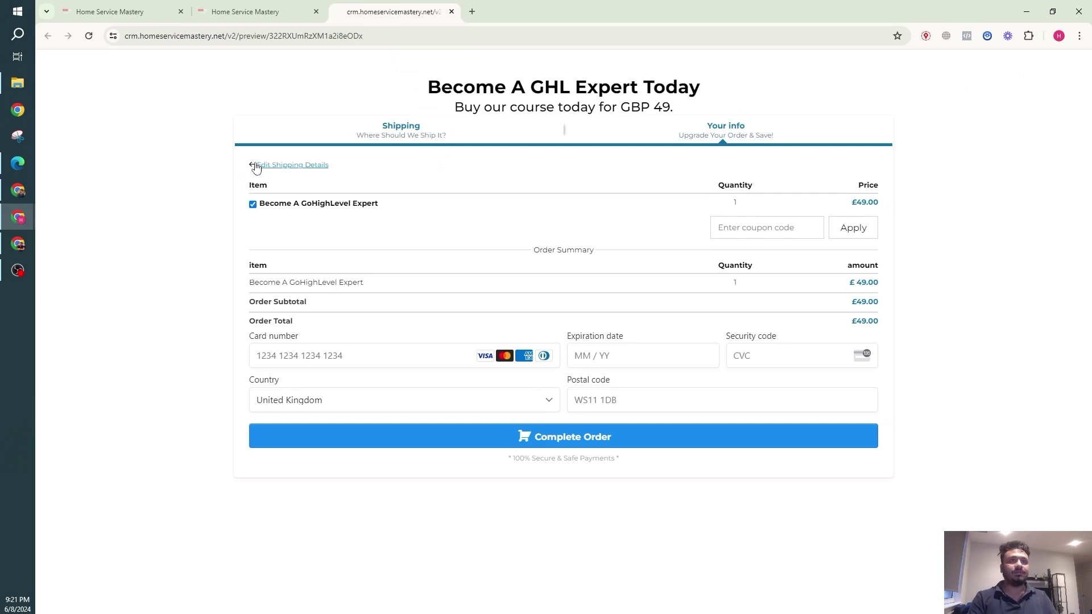
pyautogui.click(257, 164)
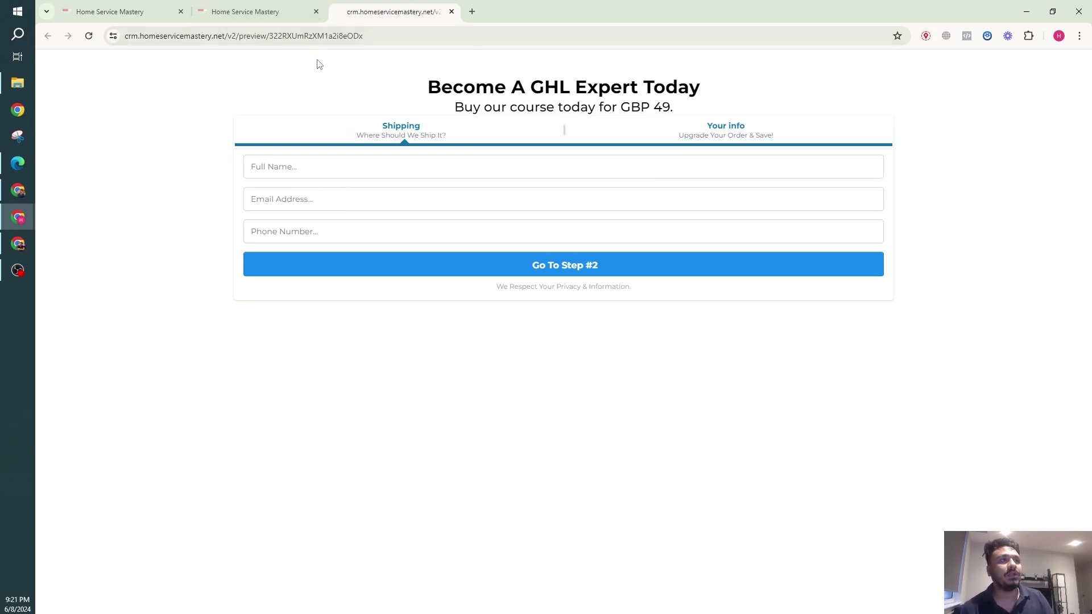
pyautogui.click(245, 11)
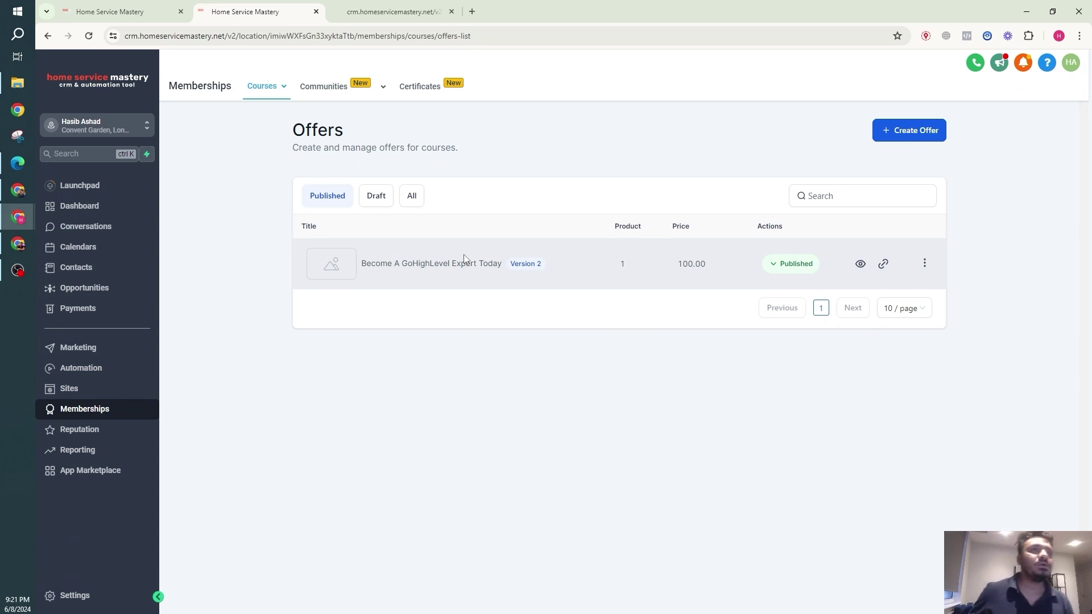
pyautogui.click(262, 86)
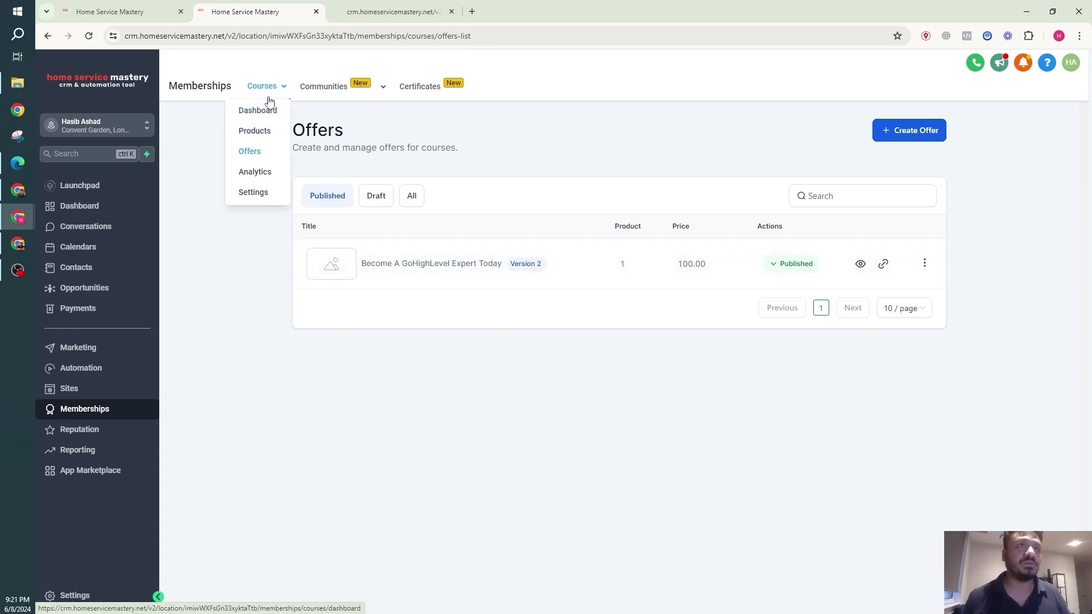
# Go to the course Settings and show the Email Settings page.
pyautogui.click(253, 192)
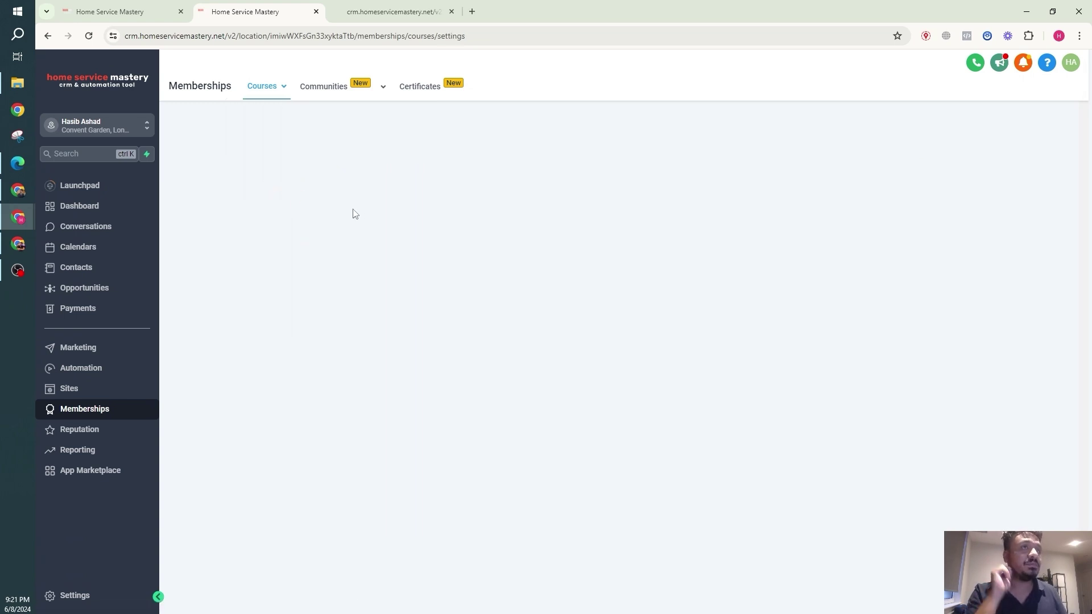
pyautogui.click(262, 86)
pyautogui.click(253, 191)
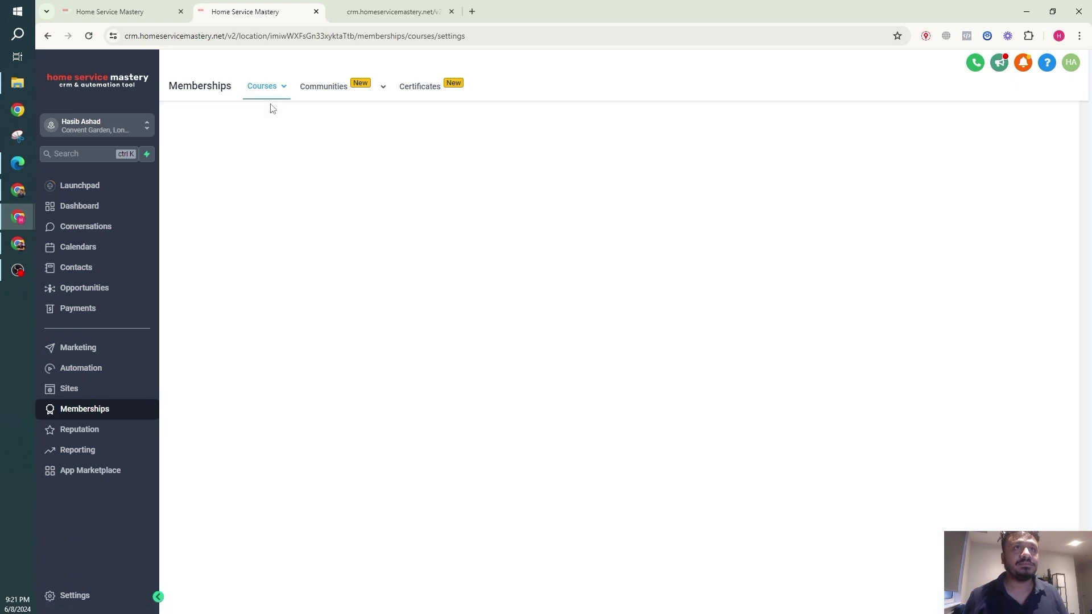
pyautogui.click(262, 86)
pyautogui.click(273, 137)
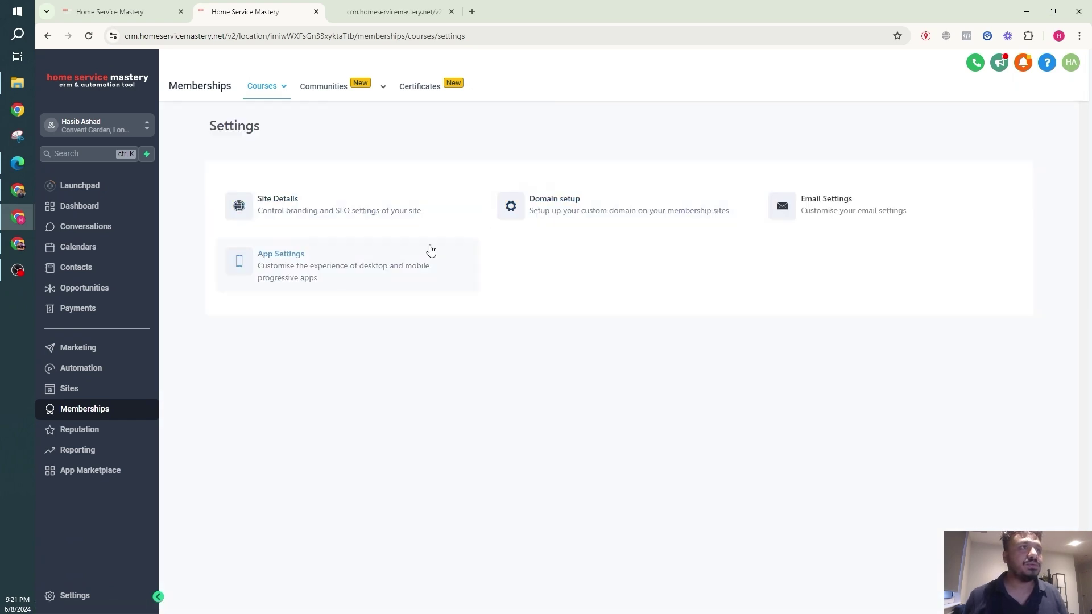
pyautogui.click(834, 210)
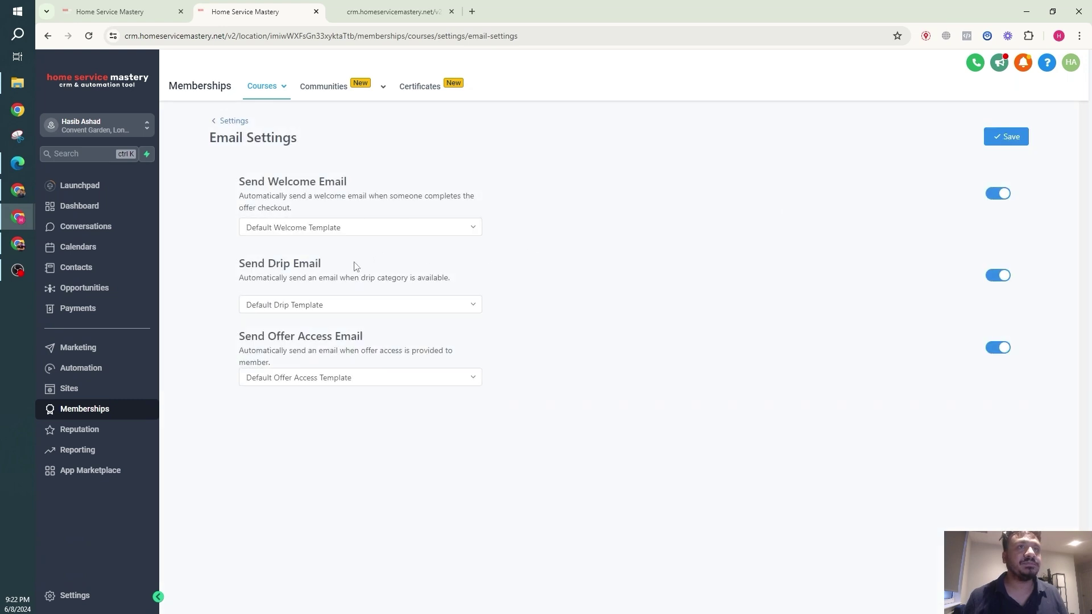
# Inspect the welcome and offer access email template choices without changing them.
pyautogui.click(312, 227)
pyautogui.click(507, 192)
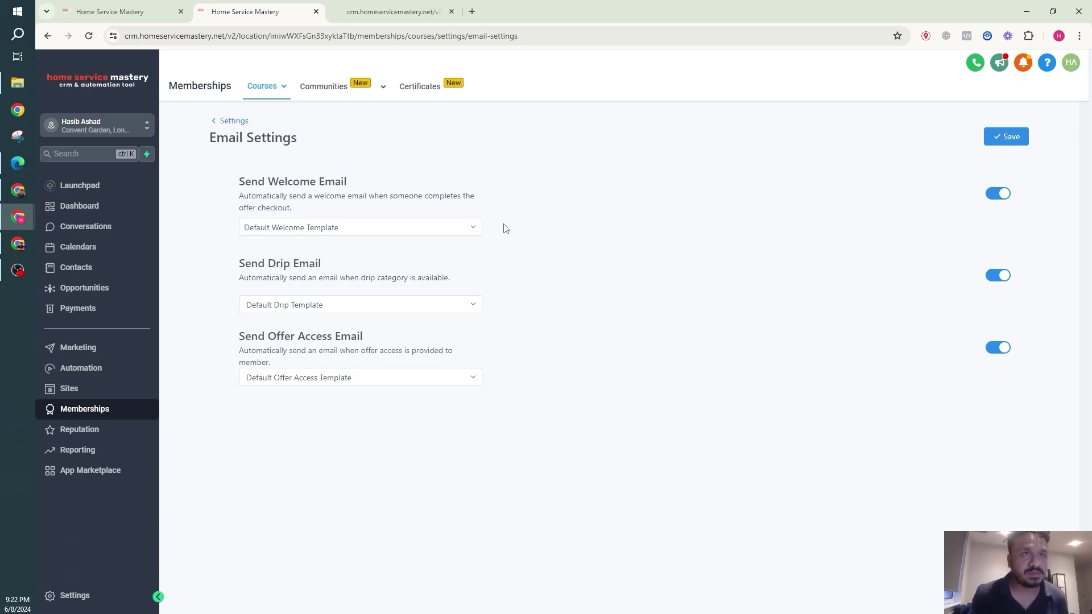
pyautogui.click(439, 382)
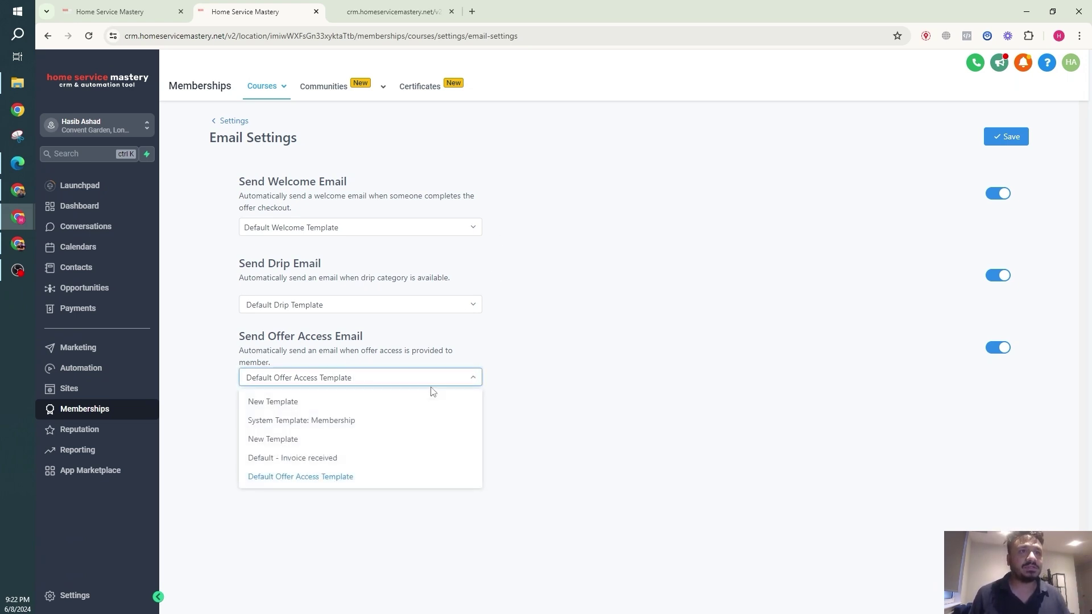
pyautogui.click(536, 446)
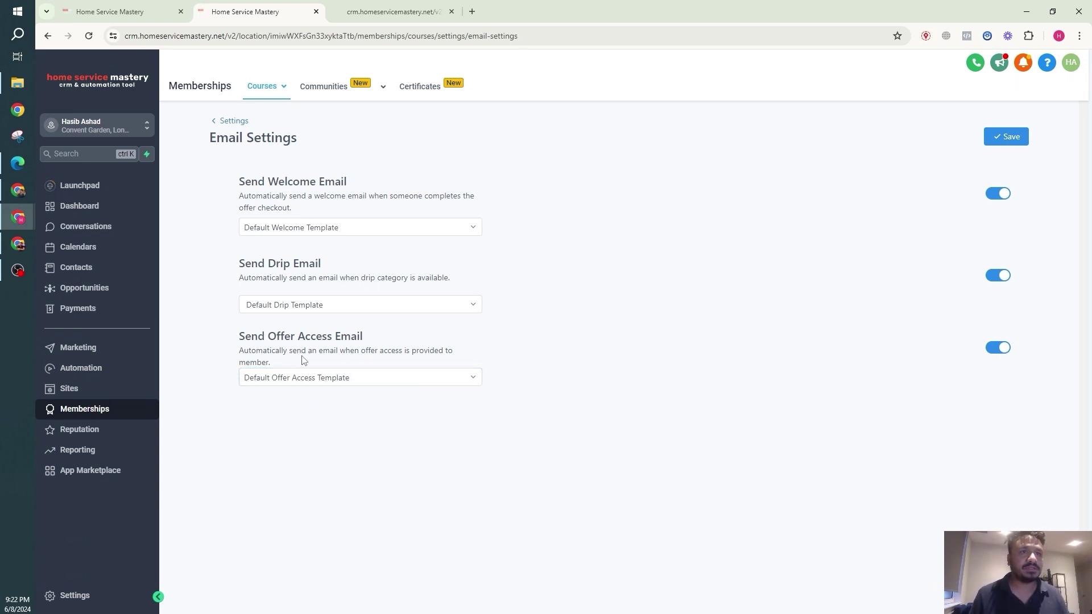